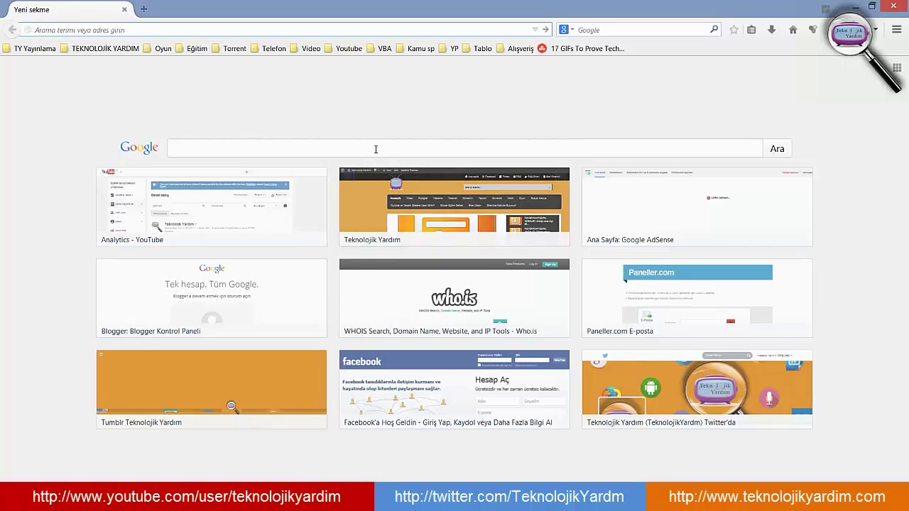
- Search Google for 'easy php' and open the official easyphp.org site
{"action": "left_click", "coordinate": [376, 148]}
{"action": "type", "text": "easy p"}
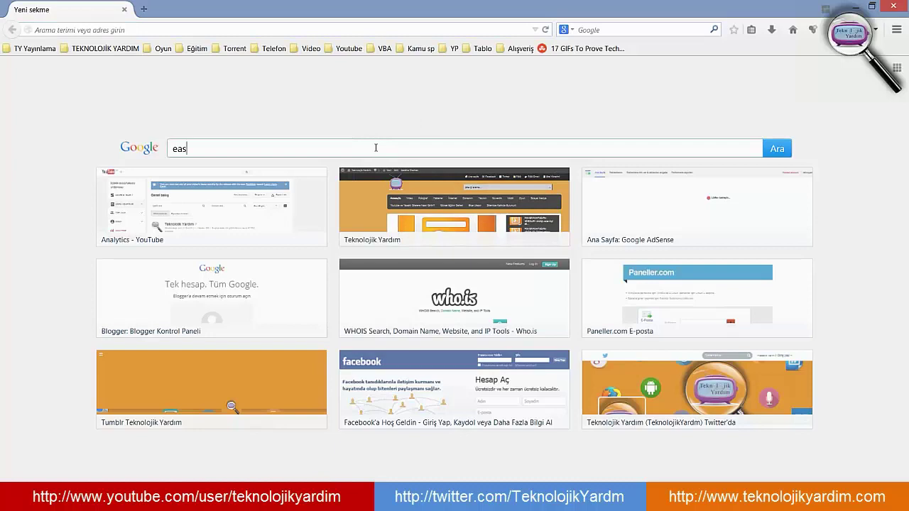
{"action": "type", "text": "hp"}
{"action": "key", "text": "Return"}
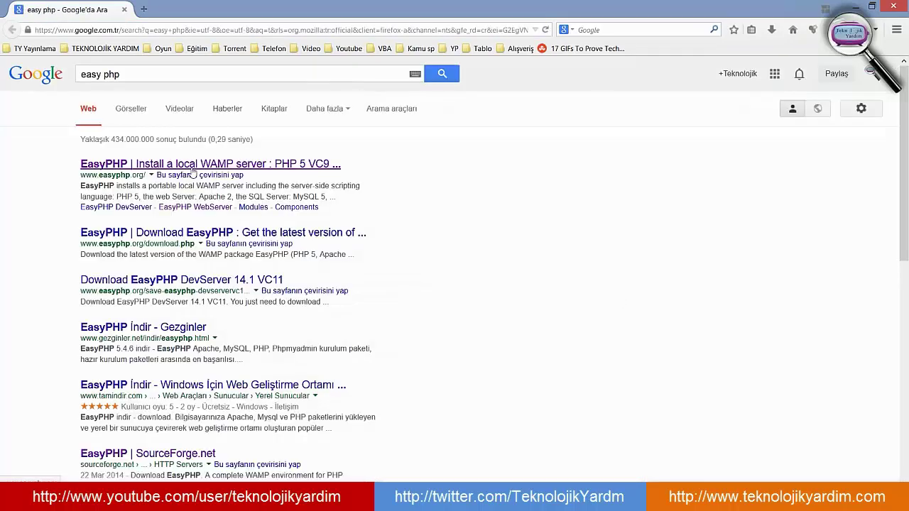
{"action": "left_click", "coordinate": [149, 166]}
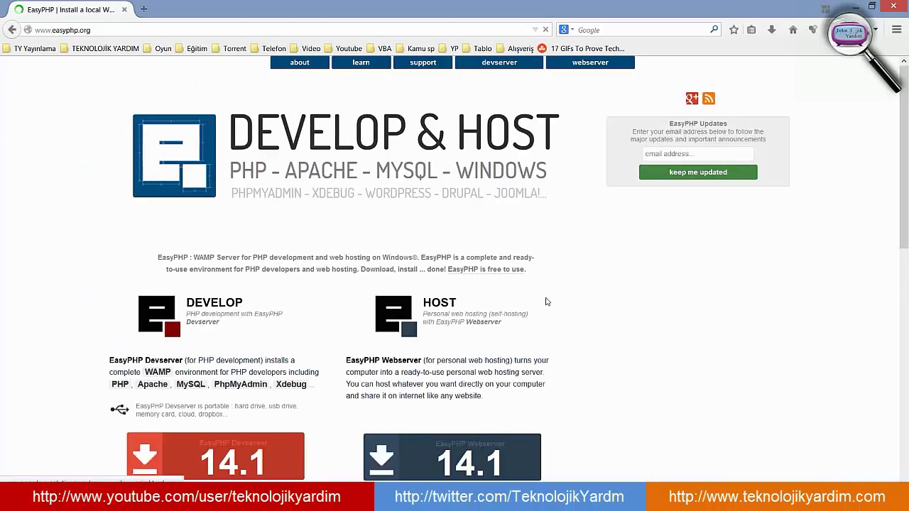
- Go to the EasyPHP Webserver 14.1 page and open its download page
{"action": "scroll", "coordinate": [553, 266], "scroll_direction": "down", "scroll_amount": 3}
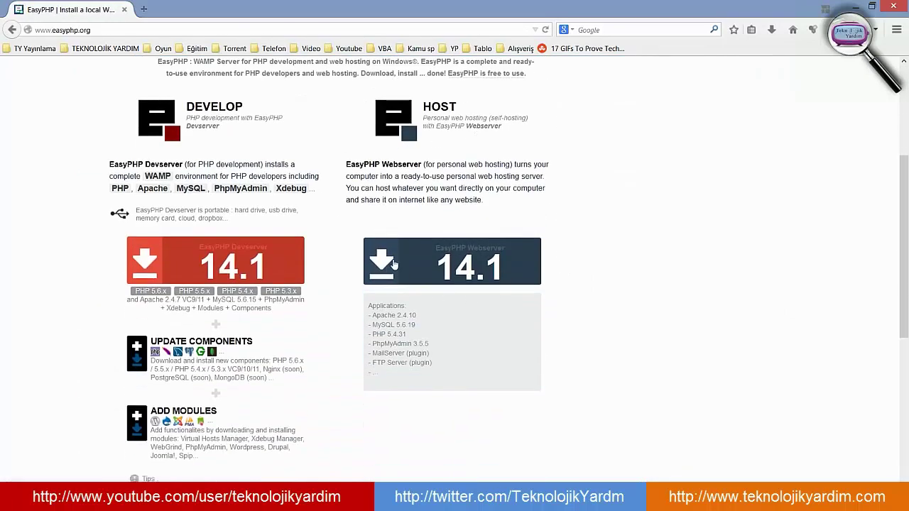
{"action": "left_click", "coordinate": [454, 275]}
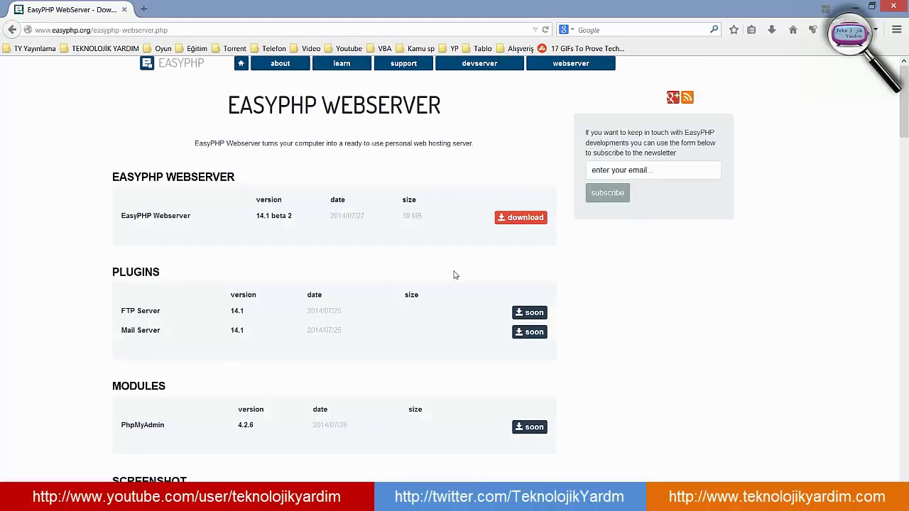
{"action": "left_click", "coordinate": [531, 217]}
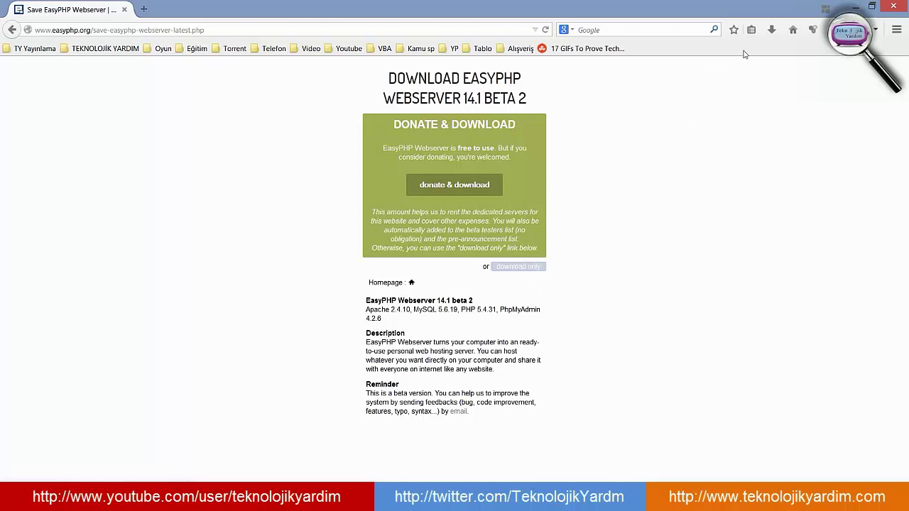
- Run the downloaded EasyPHP setup file from Firefox's downloads and approve the UAC prompt
{"action": "left_click", "coordinate": [771, 32]}
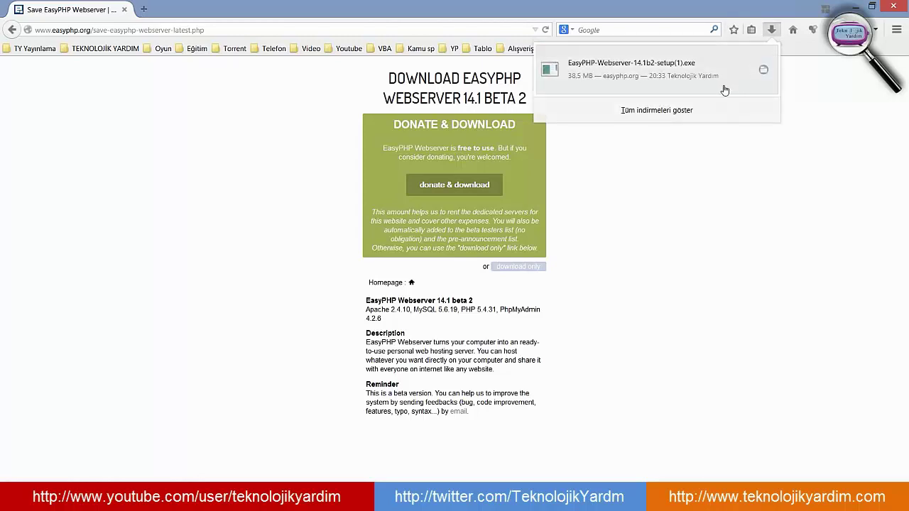
{"action": "left_click", "coordinate": [635, 76]}
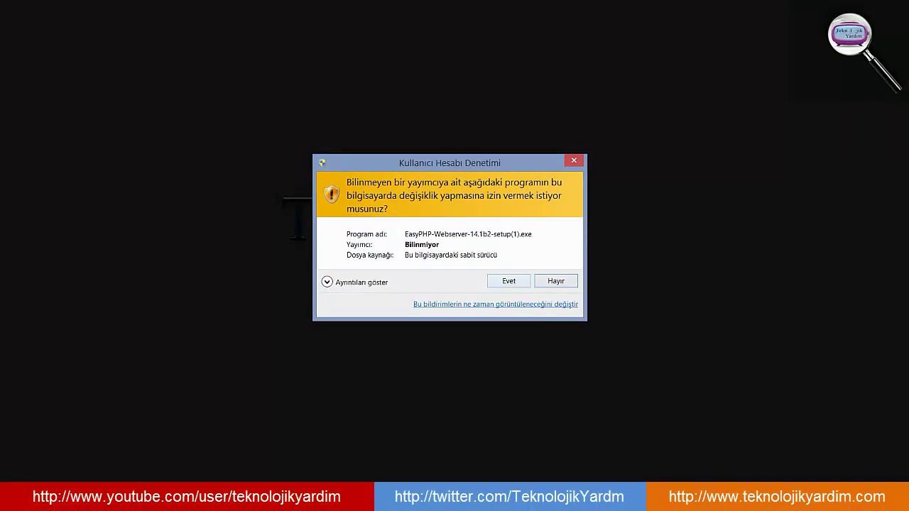
{"action": "key", "text": "Return"}
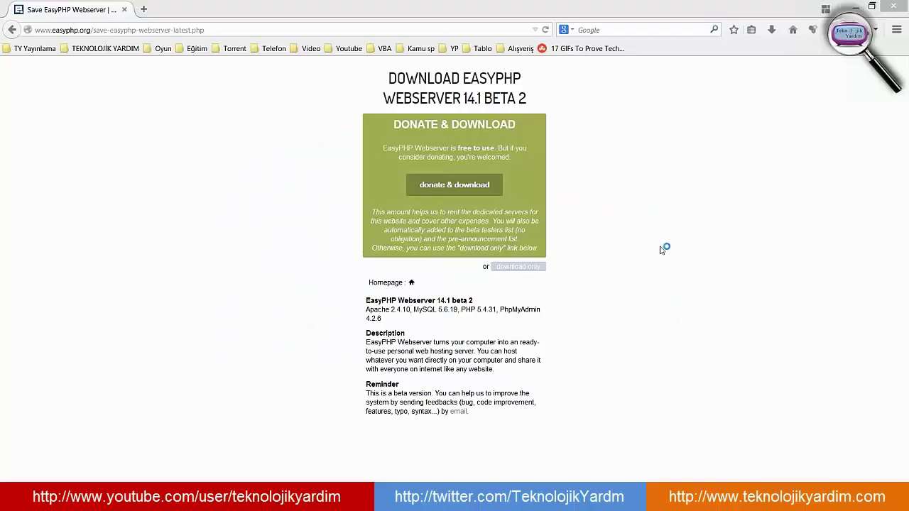
{"action": "left_click", "coordinate": [856, 5]}
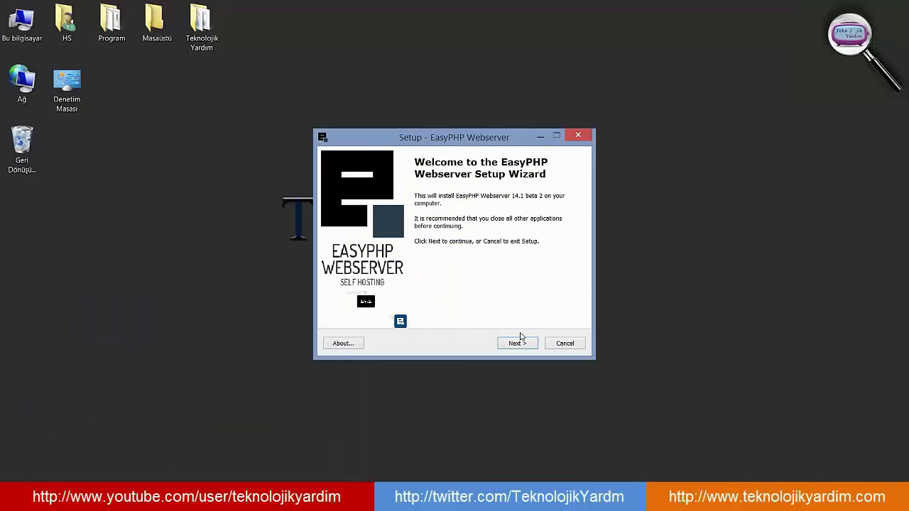
- Accept the license, keep the default install and Start Menu folders, and install
{"action": "left_click", "coordinate": [518, 343]}
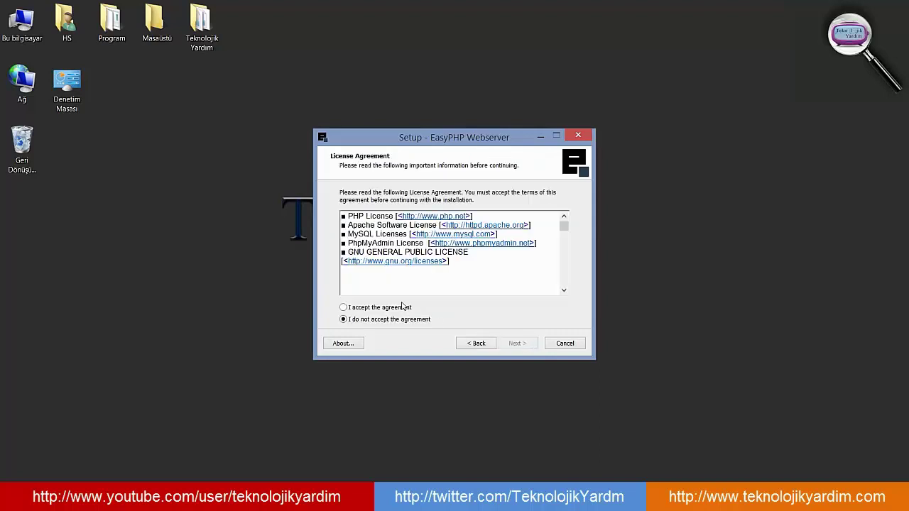
{"action": "left_click", "coordinate": [399, 310]}
{"action": "left_click", "coordinate": [517, 344]}
{"action": "left_click", "coordinate": [517, 344]}
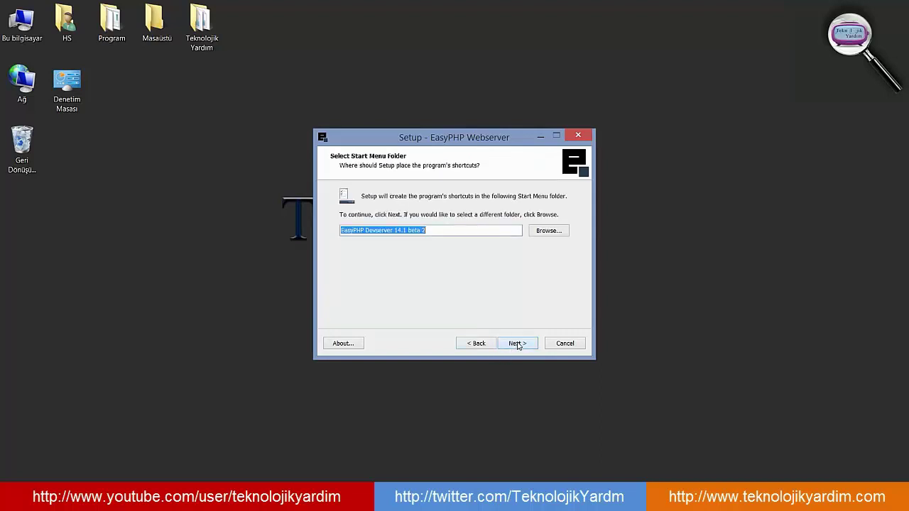
{"action": "left_click", "coordinate": [517, 344]}
{"action": "left_click", "coordinate": [517, 344]}
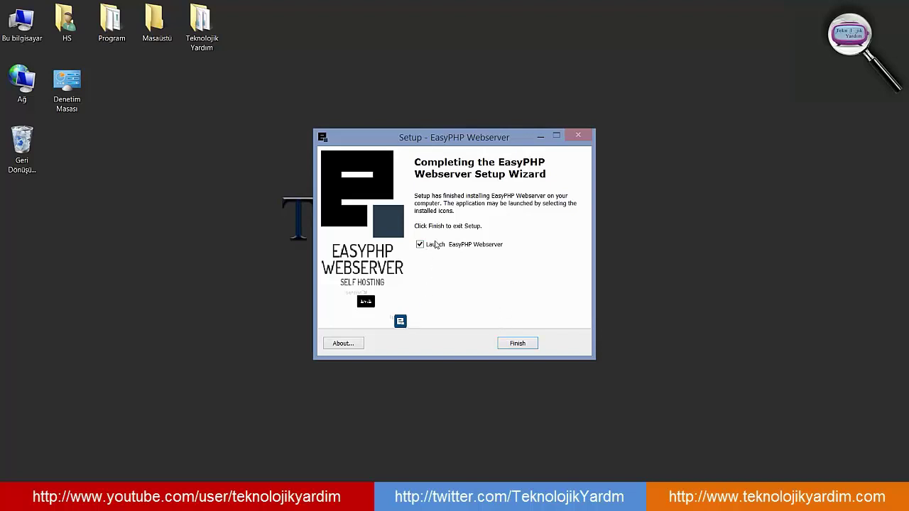
- Finish setup, open the Dashboard from the EasyPHP tray menu, and dismiss the disclaimer
{"action": "left_click", "coordinate": [515, 345]}
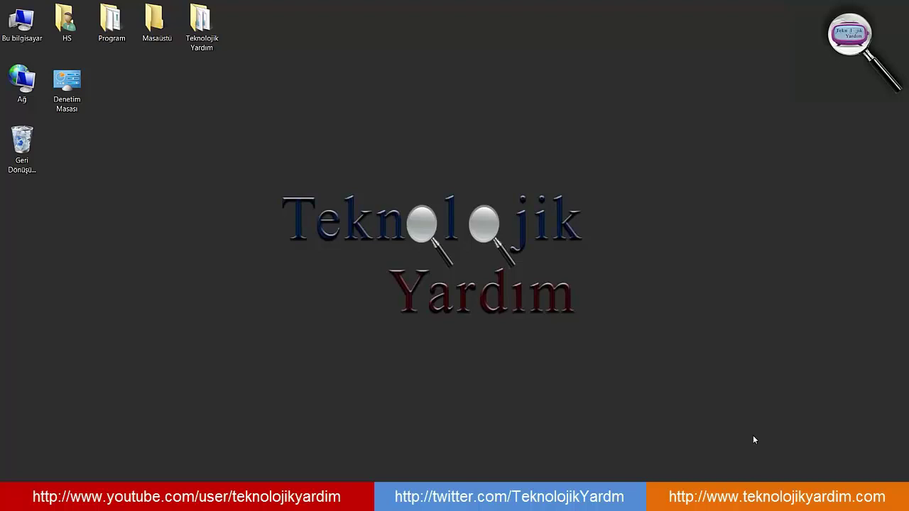
{"action": "right_click", "coordinate": [862, 497]}
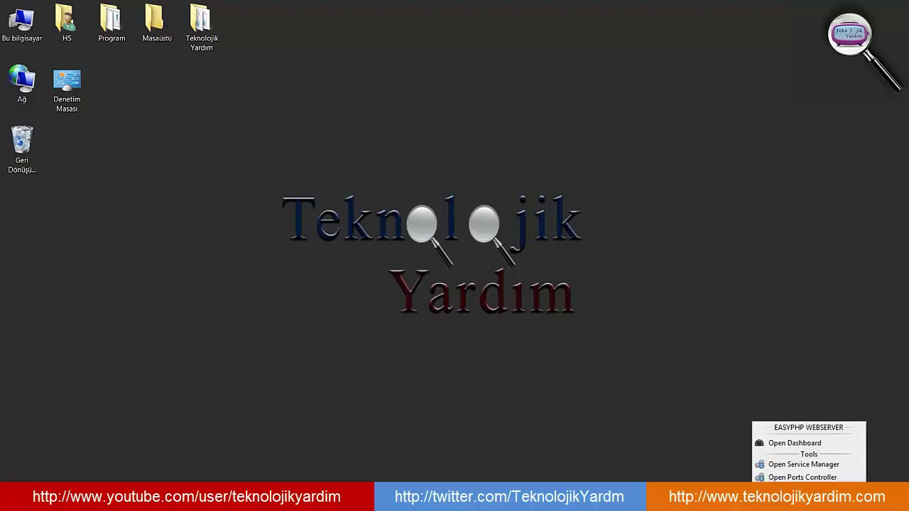
{"action": "left_click", "coordinate": [807, 441]}
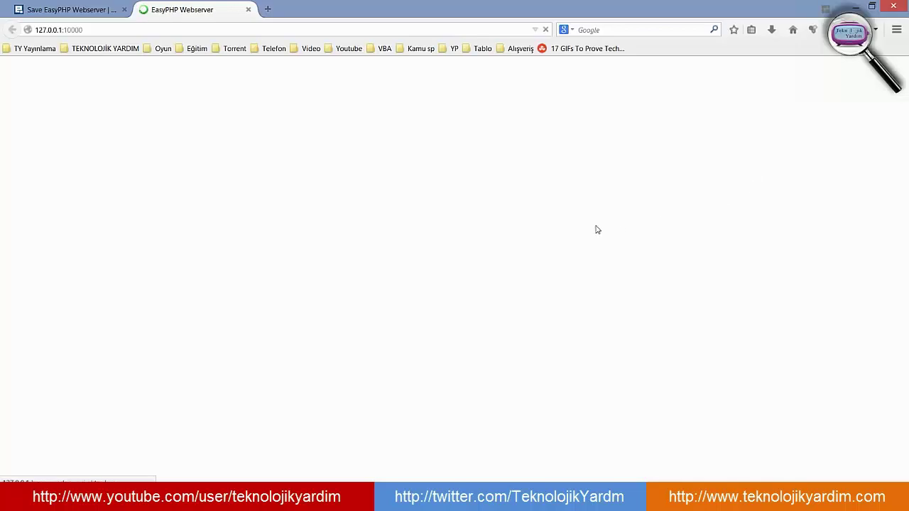
{"action": "left_click", "coordinate": [124, 10]}
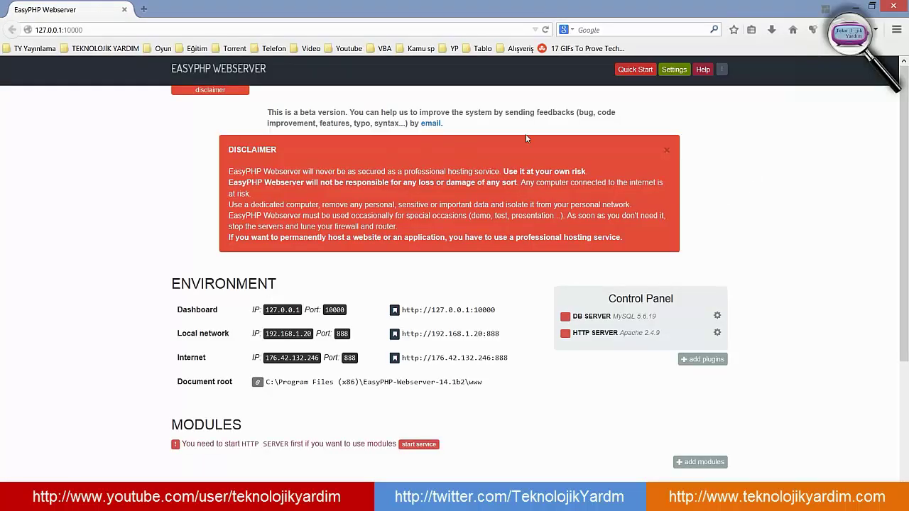
{"action": "left_click", "coordinate": [666, 150]}
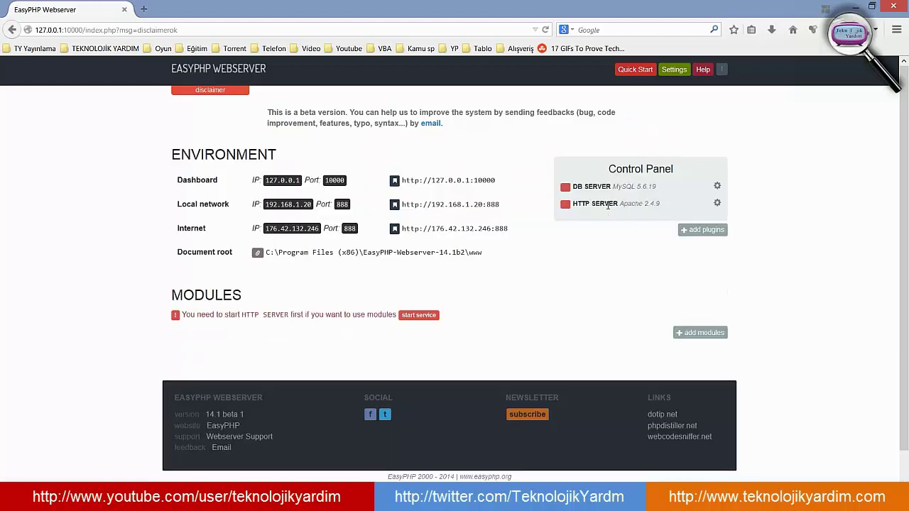
- Start the MySQL 5.6.19 DB server service, approving UAC, then return to the dashboard
{"action": "left_click", "coordinate": [717, 188]}
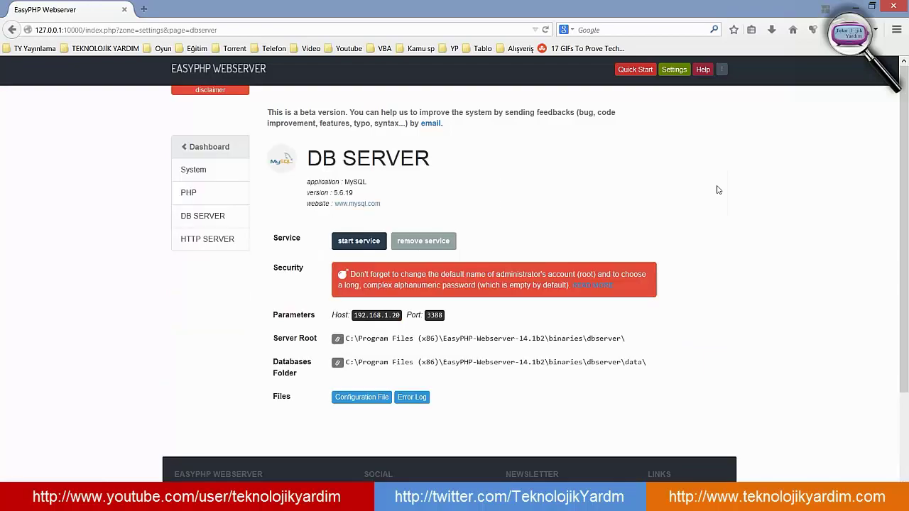
{"action": "left_click", "coordinate": [360, 242]}
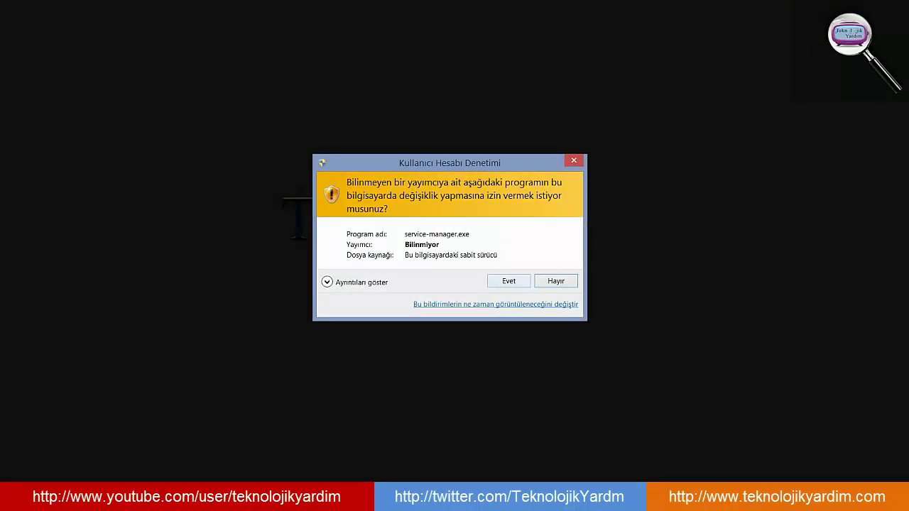
{"action": "left_click", "coordinate": [508, 281]}
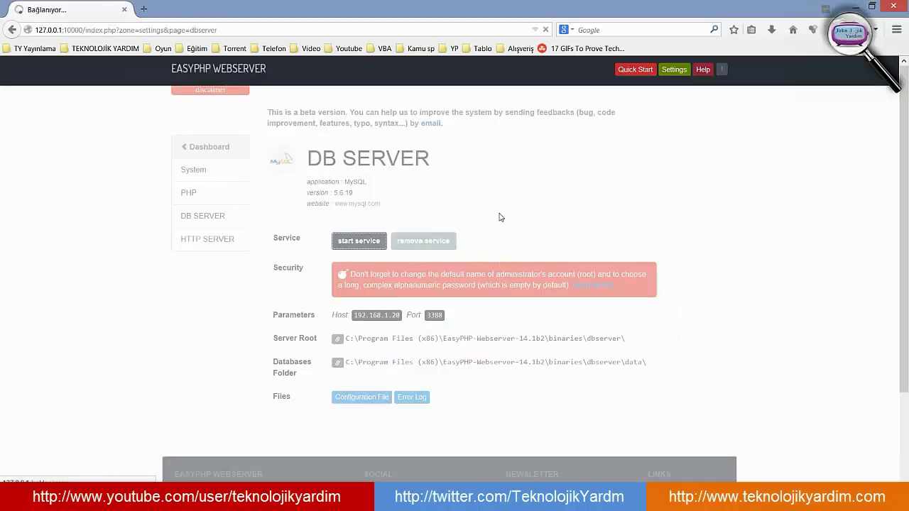
{"action": "left_click", "coordinate": [850, 7]}
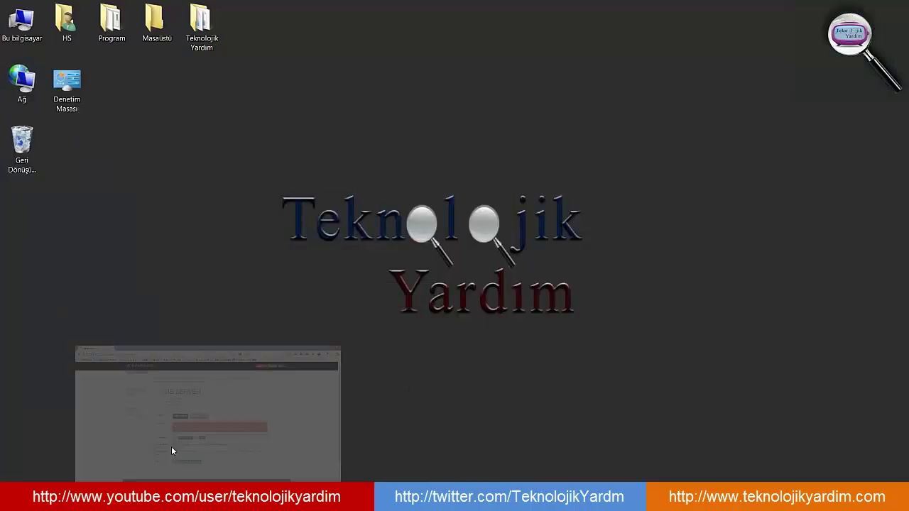
{"action": "left_click", "coordinate": [171, 448]}
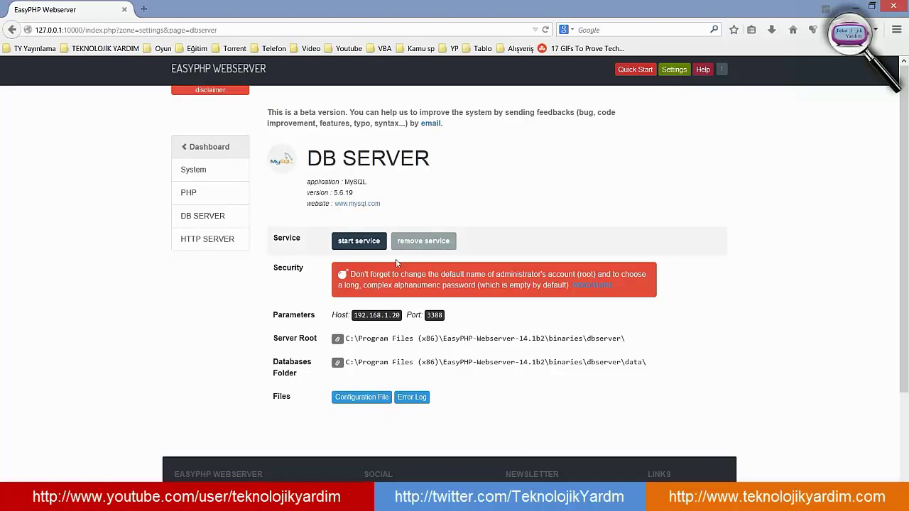
{"action": "left_click", "coordinate": [359, 241]}
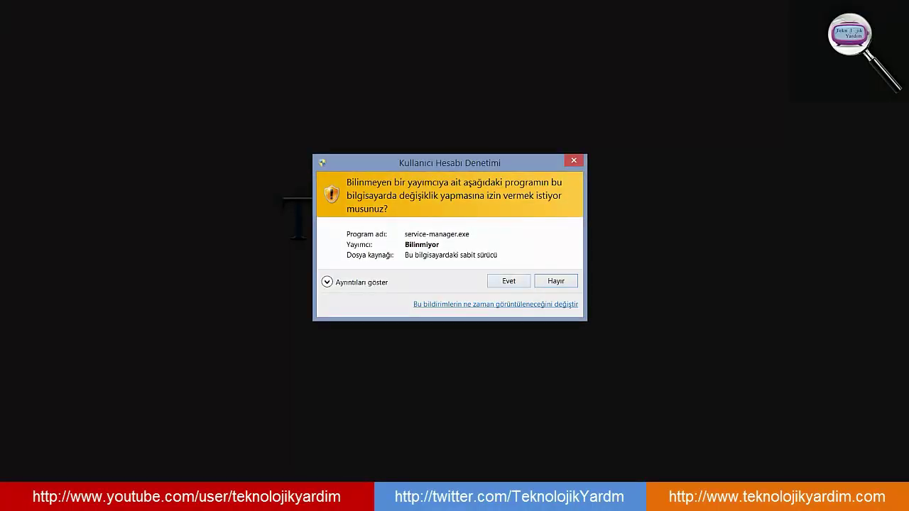
{"action": "left_click", "coordinate": [508, 280]}
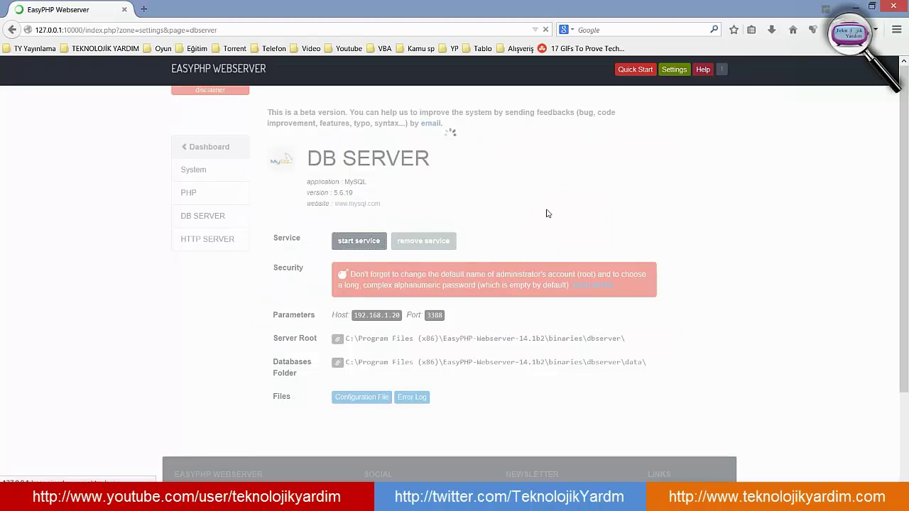
{"action": "left_click", "coordinate": [210, 150]}
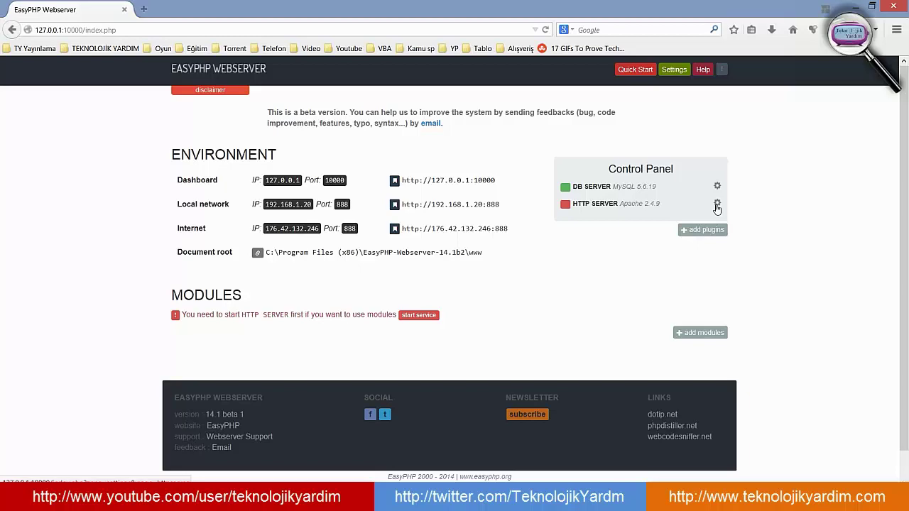
- Start the Apache 2.4.9 HTTP server service, approving UAC, then return to the dashboard
{"action": "left_click", "coordinate": [717, 206]}
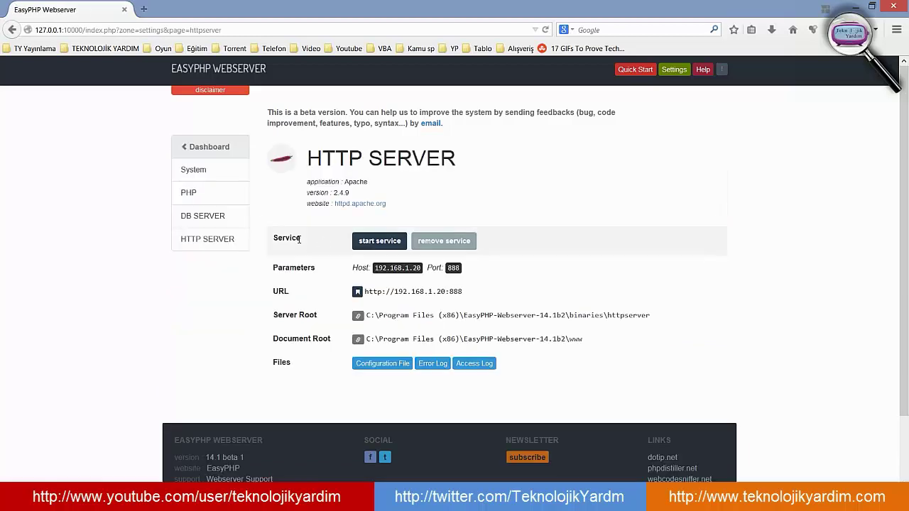
{"action": "left_click", "coordinate": [379, 240]}
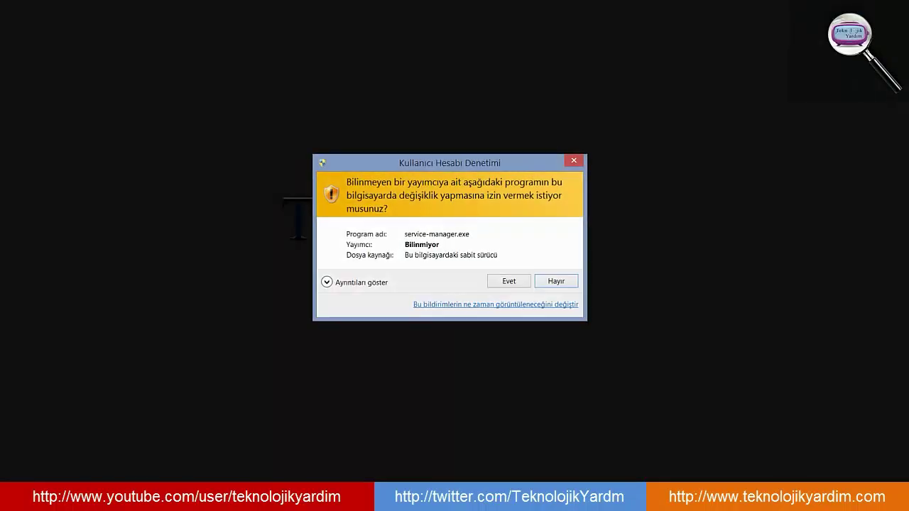
{"action": "left_click", "coordinate": [511, 281]}
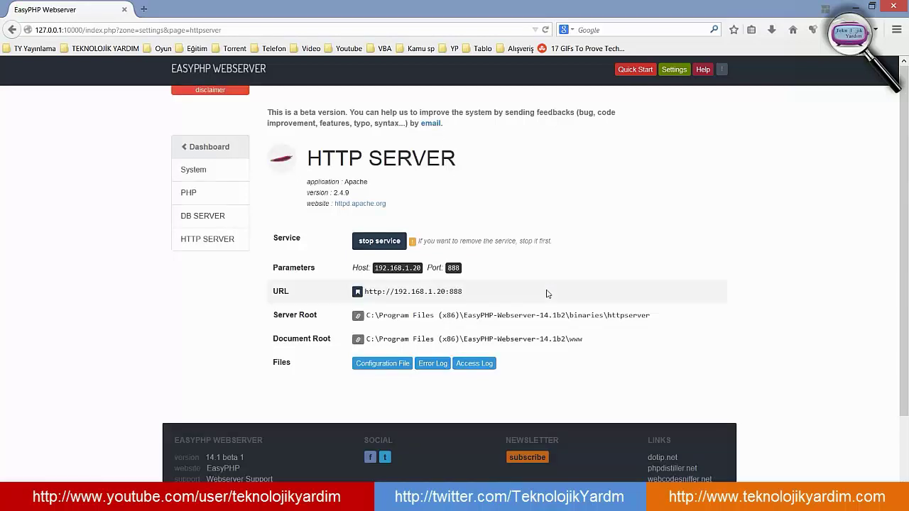
{"action": "left_click", "coordinate": [191, 151]}
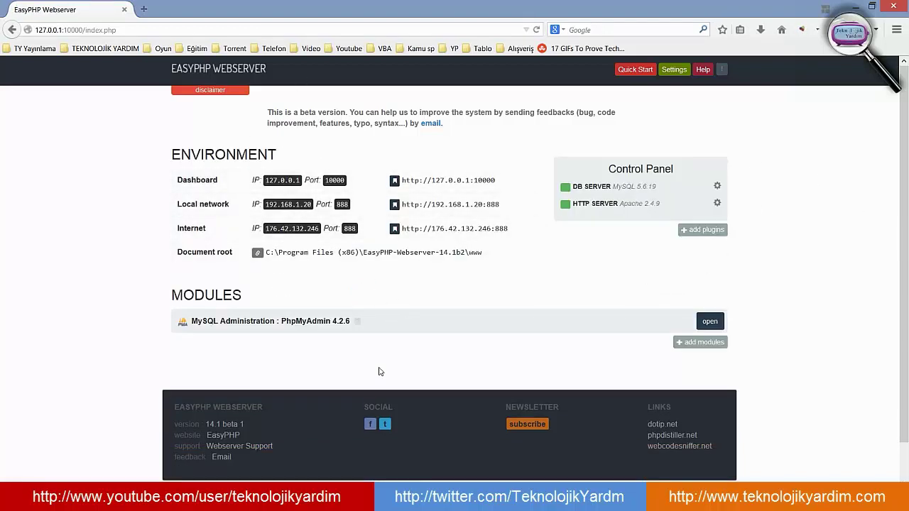
{"action": "left_click", "coordinate": [710, 322]}
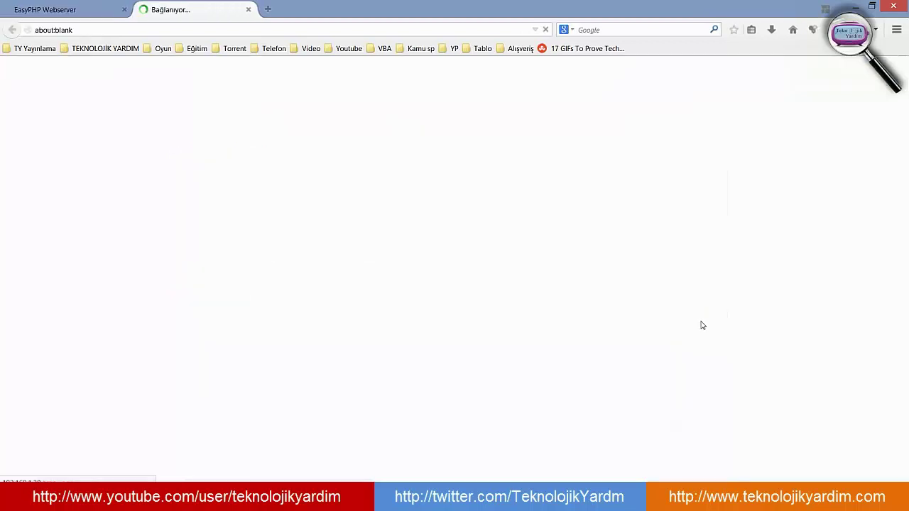
{"action": "scroll", "coordinate": [298, 241], "scroll_direction": "down", "scroll_amount": 3}
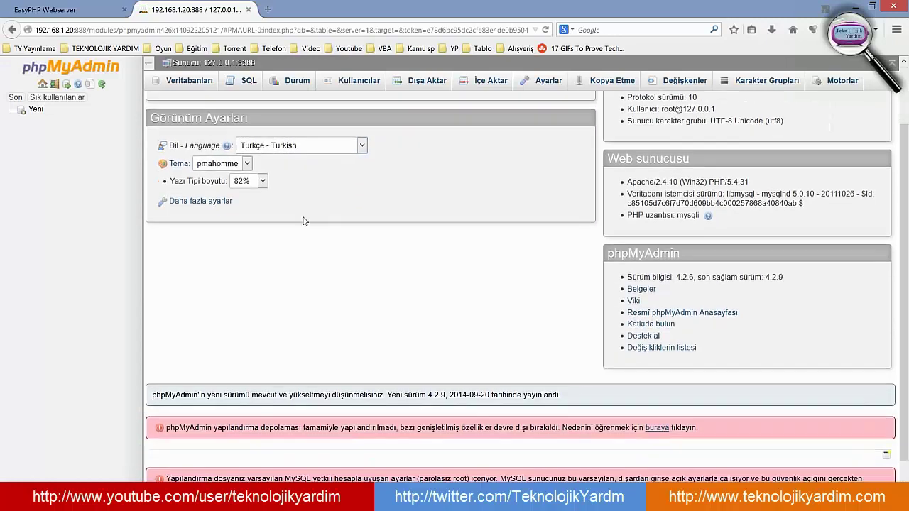
{"action": "left_click", "coordinate": [248, 10]}
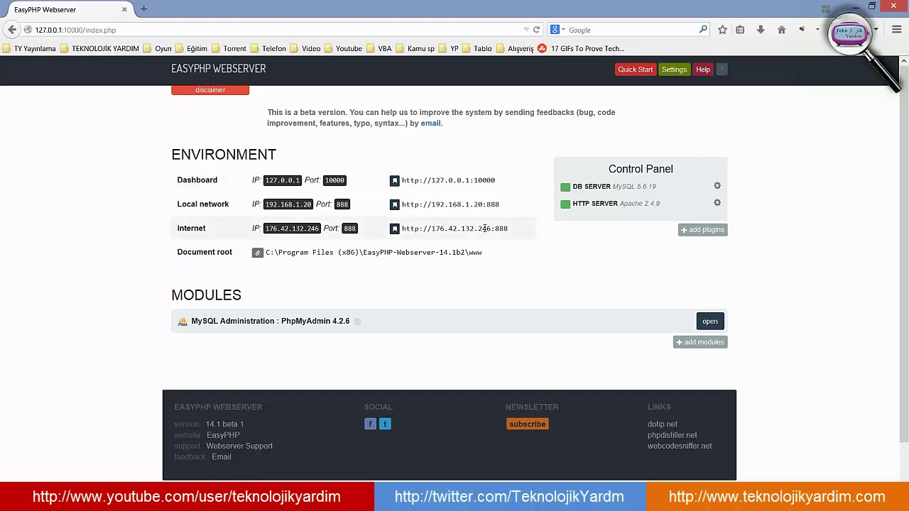
- Open the server's local network address and load the hello.php test page
{"action": "left_click", "coordinate": [394, 204]}
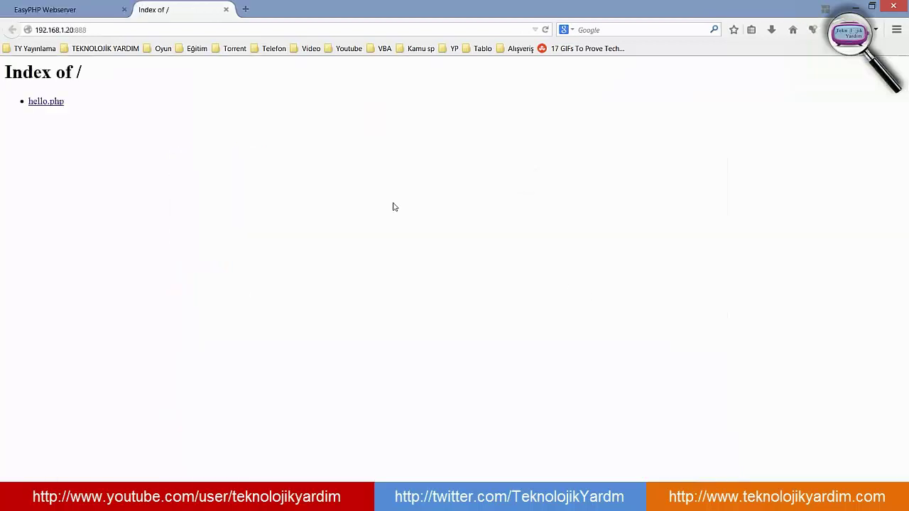
{"action": "left_click", "coordinate": [57, 9]}
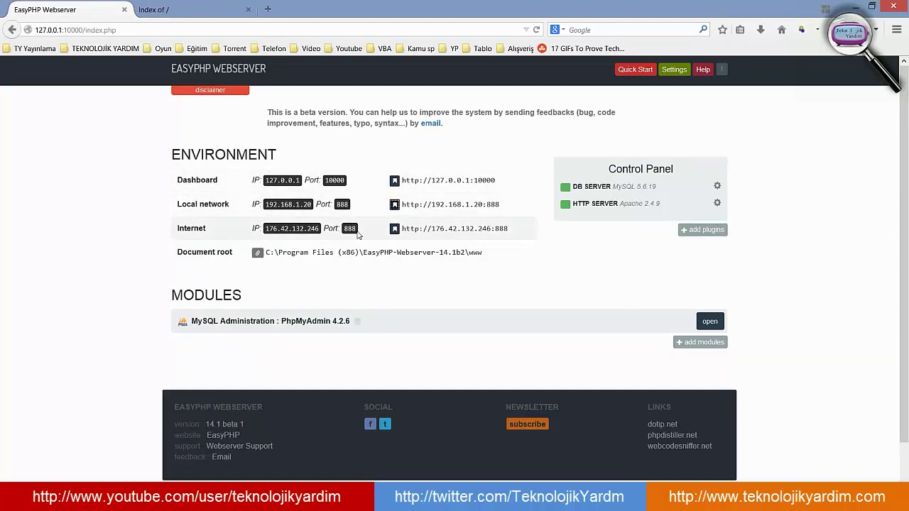
{"action": "left_click", "coordinate": [201, 4]}
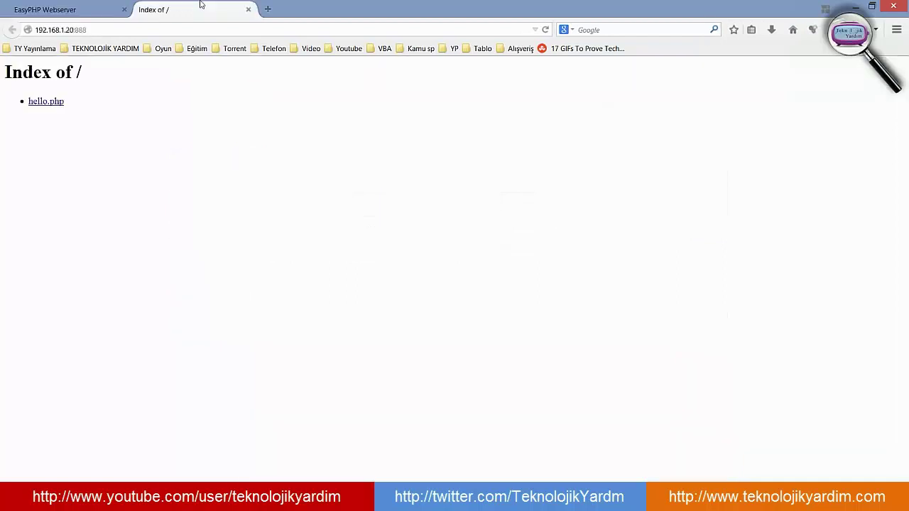
{"action": "left_click", "coordinate": [54, 106]}
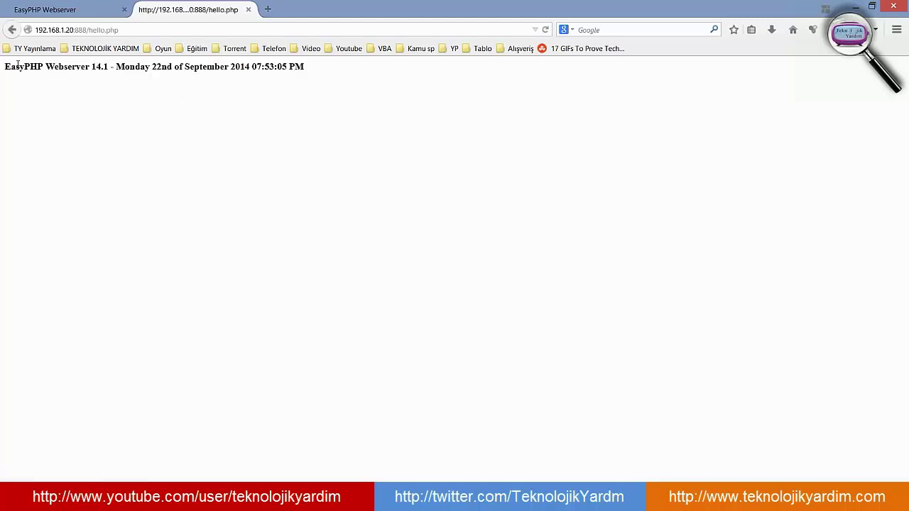
- Highlight the date and 'Webserver 14.1' text on hello.php, then start a new tab
{"action": "left_click_drag", "start_coordinate": [6, 64], "coordinate": [411, 48]}
{"action": "left_click", "coordinate": [438, 156]}
{"action": "left_click_drag", "start_coordinate": [71, 65], "coordinate": [104, 66]}
{"action": "left_click", "coordinate": [142, 117]}
{"action": "left_click", "coordinate": [267, 9]}
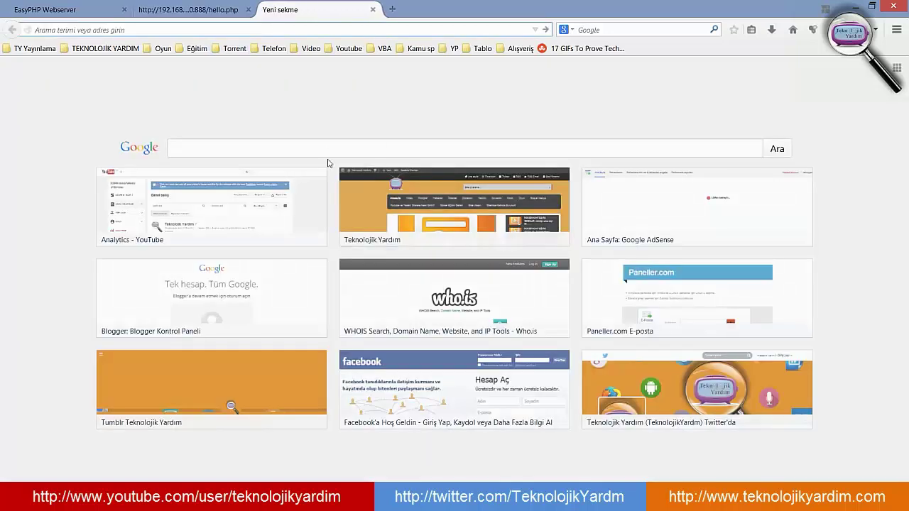
- Search Google for 'wordpress', open WordPress Türkiye, and download wordpress-4.0-tr_TR.zip
{"action": "left_click", "coordinate": [323, 149]}
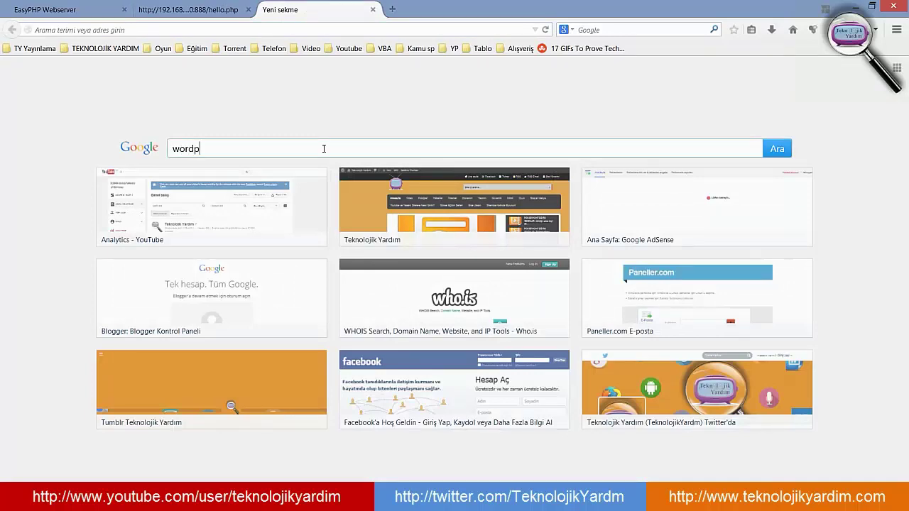
{"action": "type", "text": "wordpress"}
{"action": "key", "text": "Return"}
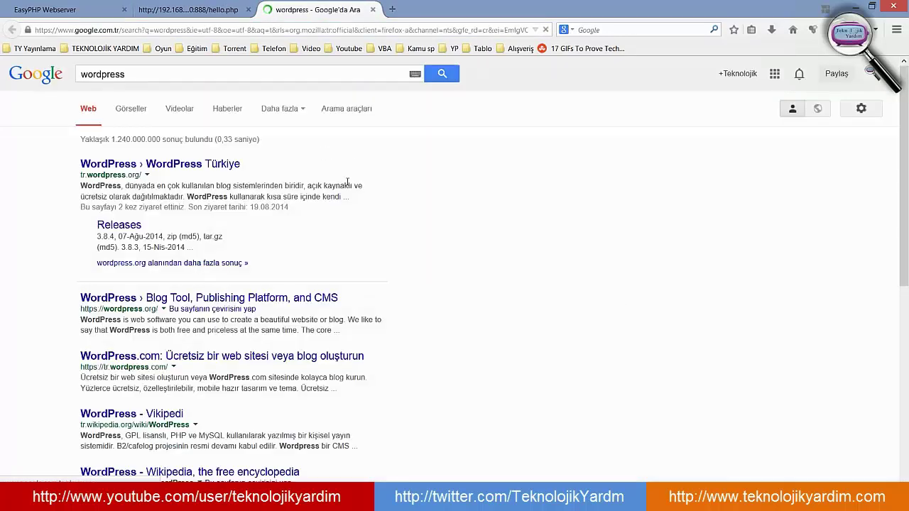
{"action": "left_click", "coordinate": [181, 165]}
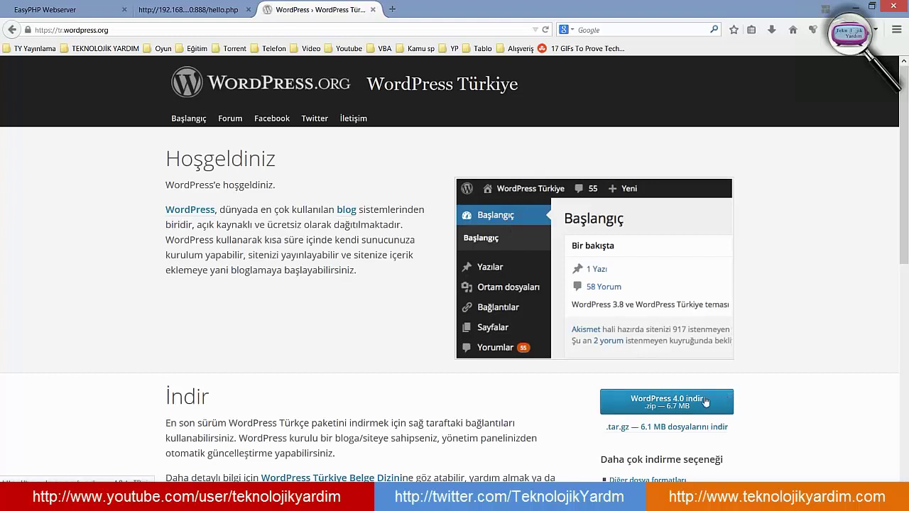
{"action": "left_click", "coordinate": [679, 413]}
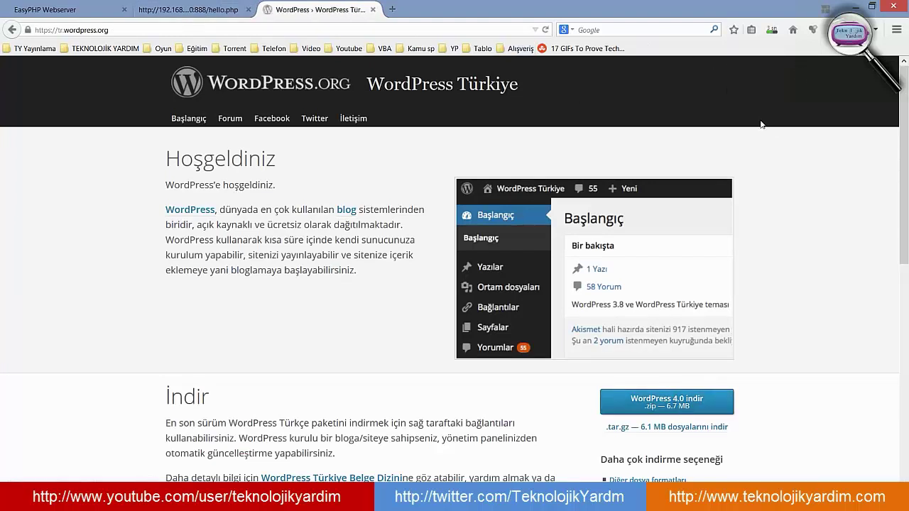
{"action": "left_click", "coordinate": [771, 30]}
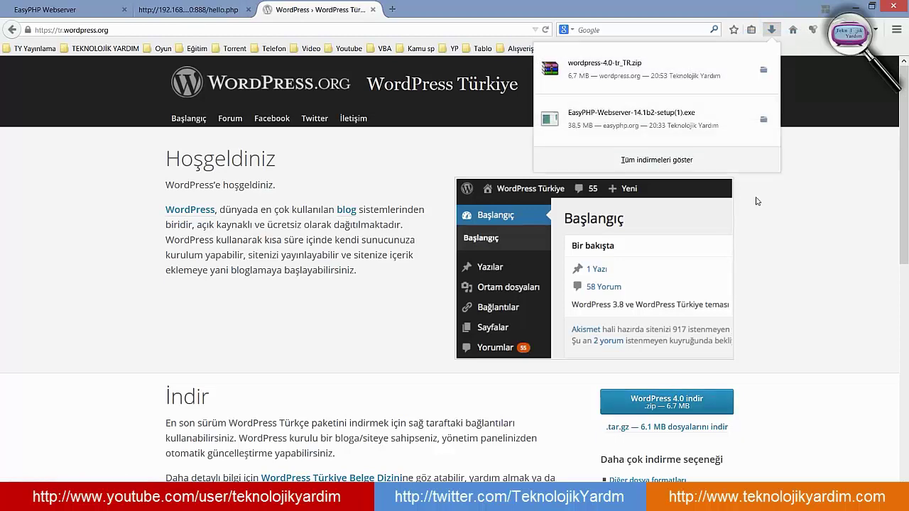
- Open wordpress-4.0-tr_TR.zip in WinRAR, select its wordpress folder, and browse to OS (C:)
{"action": "left_click", "coordinate": [648, 64]}
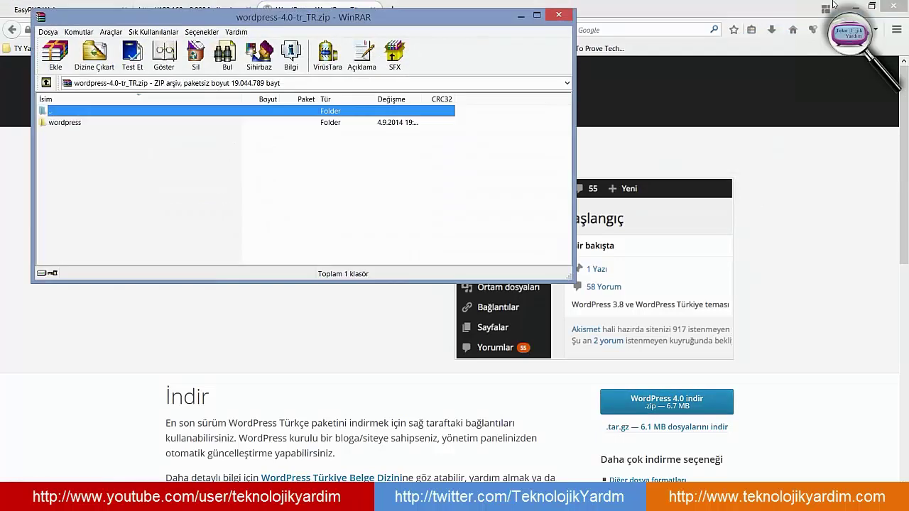
{"action": "left_click", "coordinate": [853, 7]}
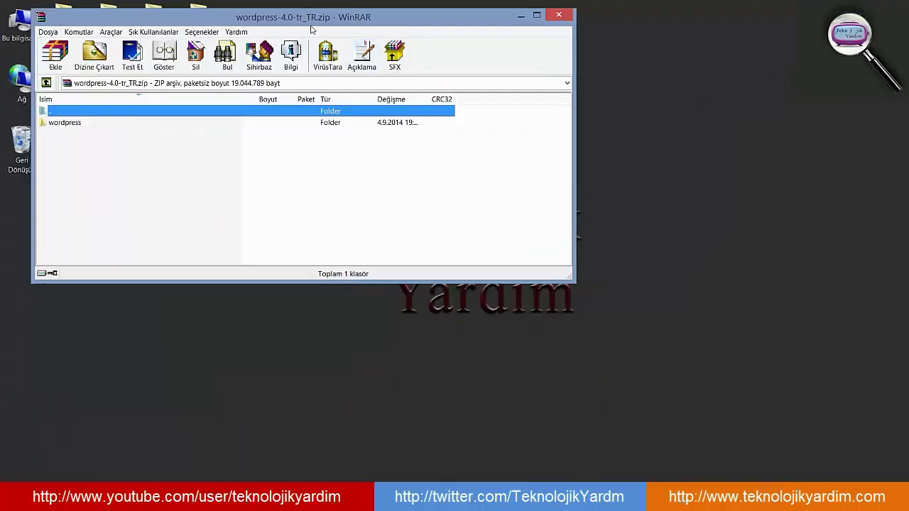
{"action": "left_click_drag", "start_coordinate": [316, 21], "coordinate": [531, 43]}
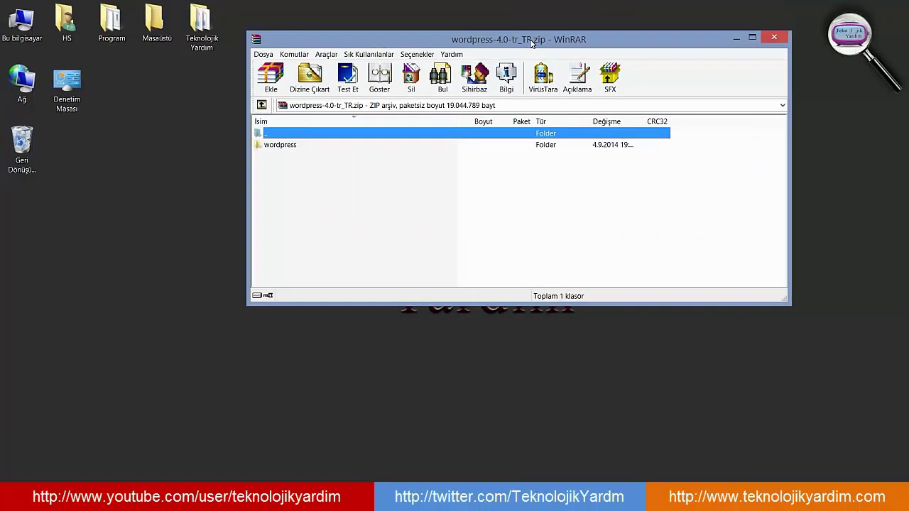
{"action": "left_click", "coordinate": [290, 146]}
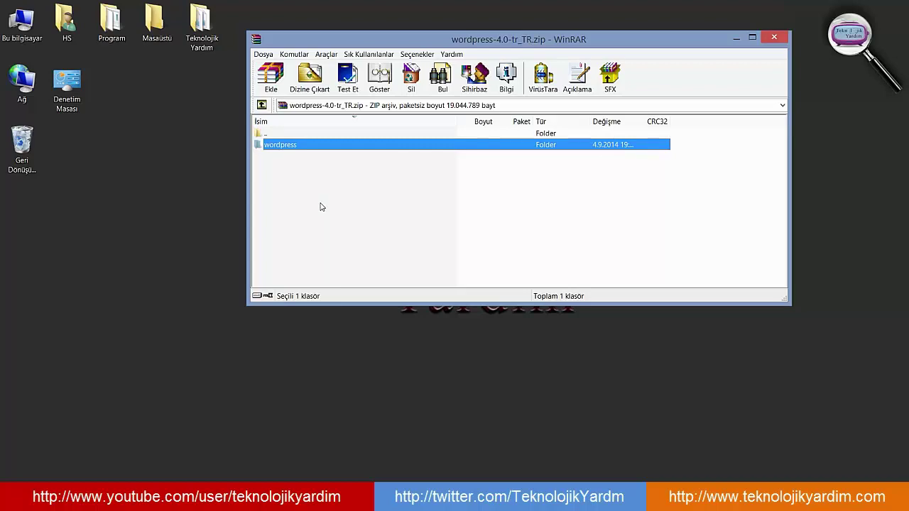
{"action": "double_click", "coordinate": [23, 27]}
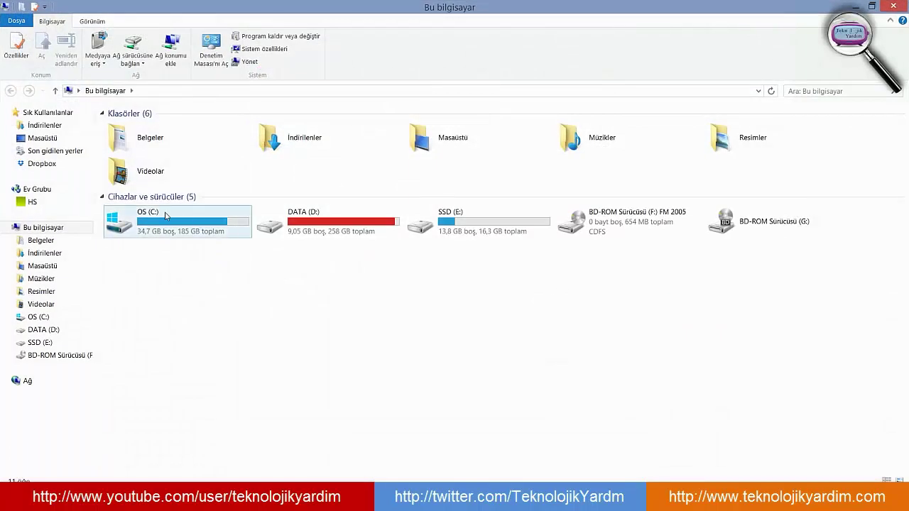
{"action": "double_click", "coordinate": [165, 216]}
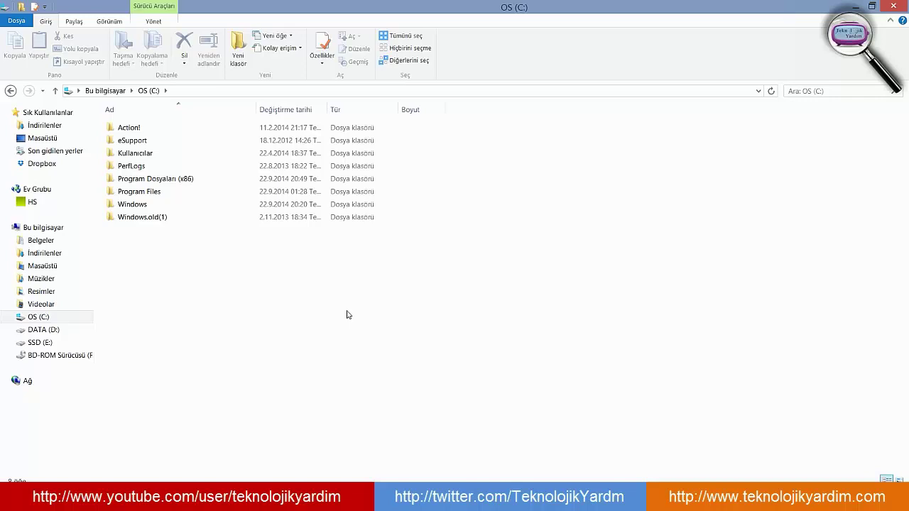
- Open the Program Dosyaları (x86) folder on the C: drive
{"action": "left_click", "coordinate": [177, 180]}
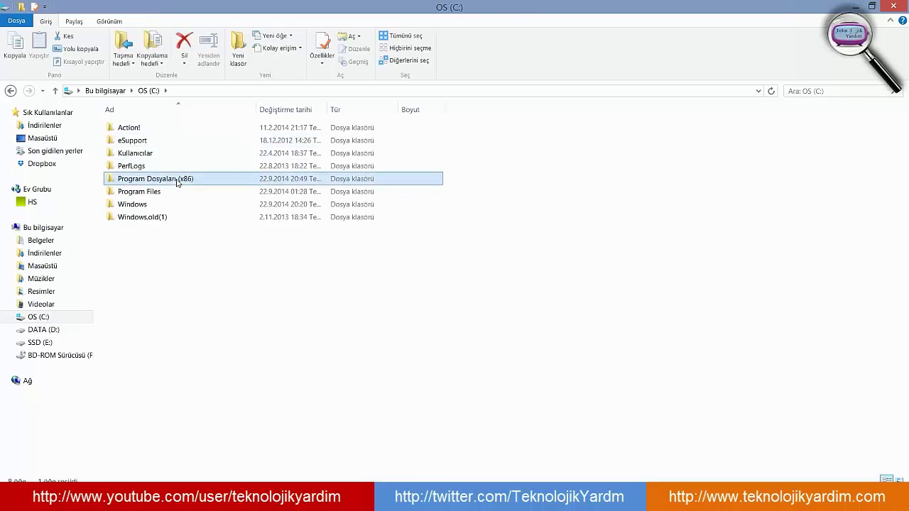
{"action": "left_click", "coordinate": [208, 323]}
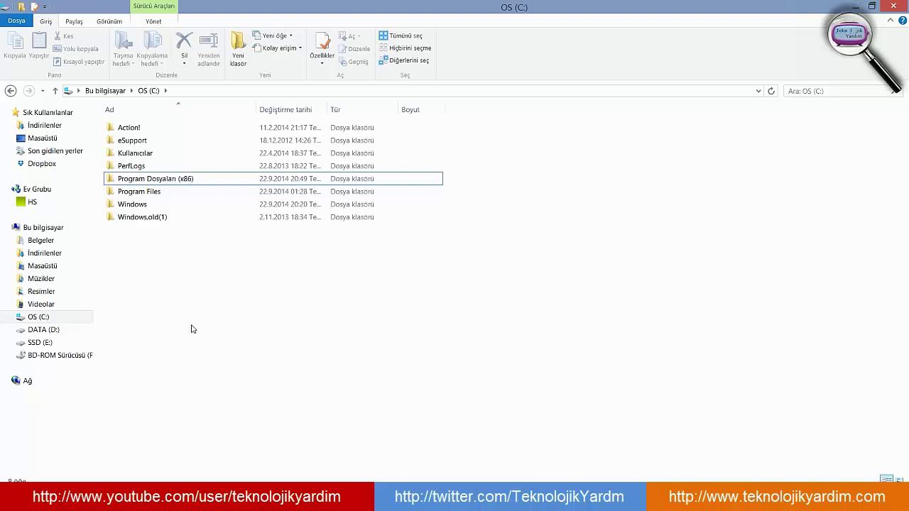
{"action": "left_click", "coordinate": [145, 192]}
{"action": "left_click", "coordinate": [179, 306]}
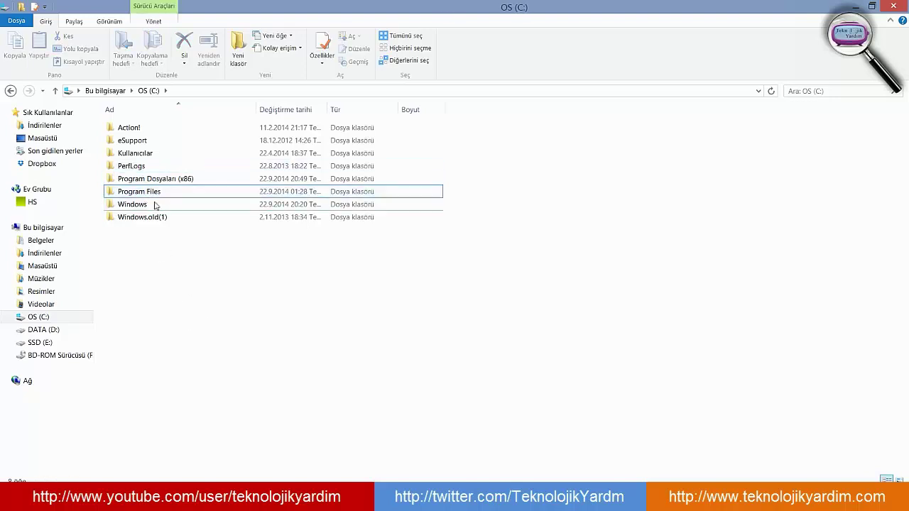
{"action": "double_click", "coordinate": [157, 181]}
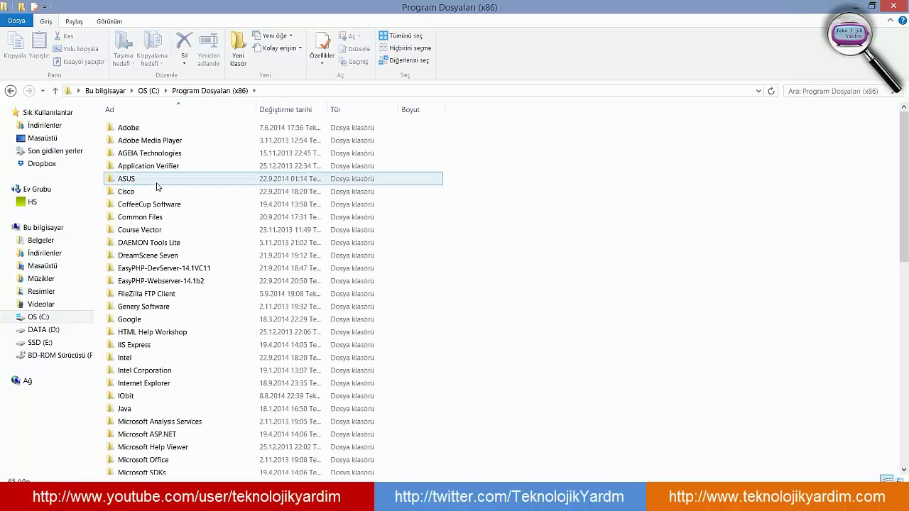
- Open EasyPHP-Webserver-14.1b2 and its www folder containing hello.php
{"action": "left_click", "coordinate": [183, 271]}
{"action": "left_click", "coordinate": [182, 280], "text": "ctrl"}
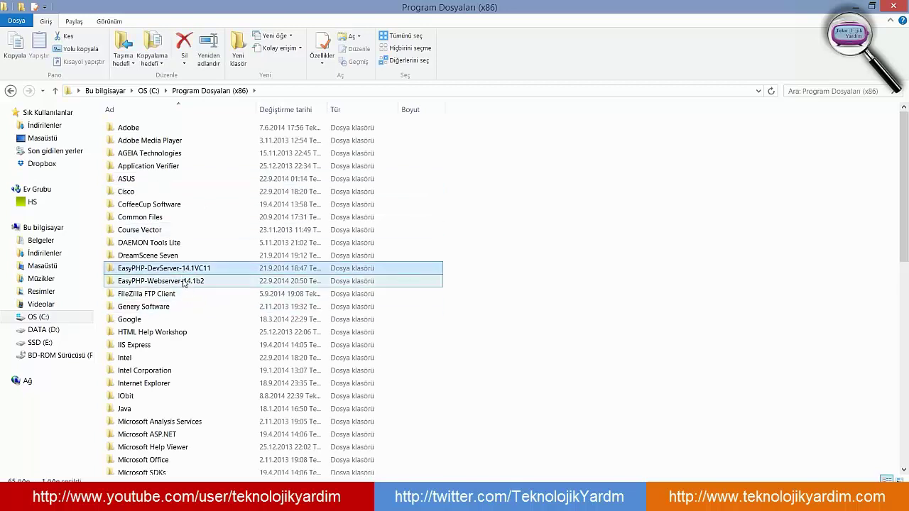
{"action": "double_click", "coordinate": [191, 284]}
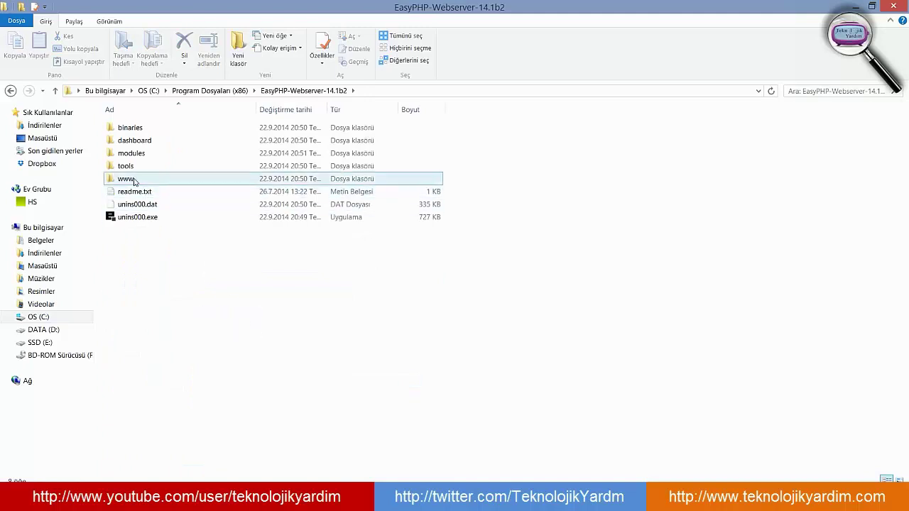
{"action": "double_click", "coordinate": [133, 181]}
{"action": "left_click_drag", "start_coordinate": [334, 278], "coordinate": [123, 241]}
{"action": "left_click", "coordinate": [122, 133]}
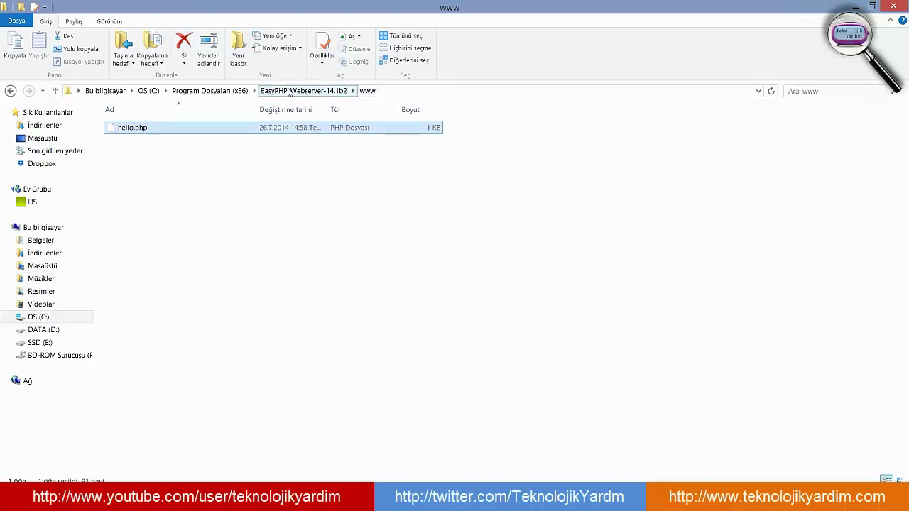
{"action": "left_click", "coordinate": [203, 274]}
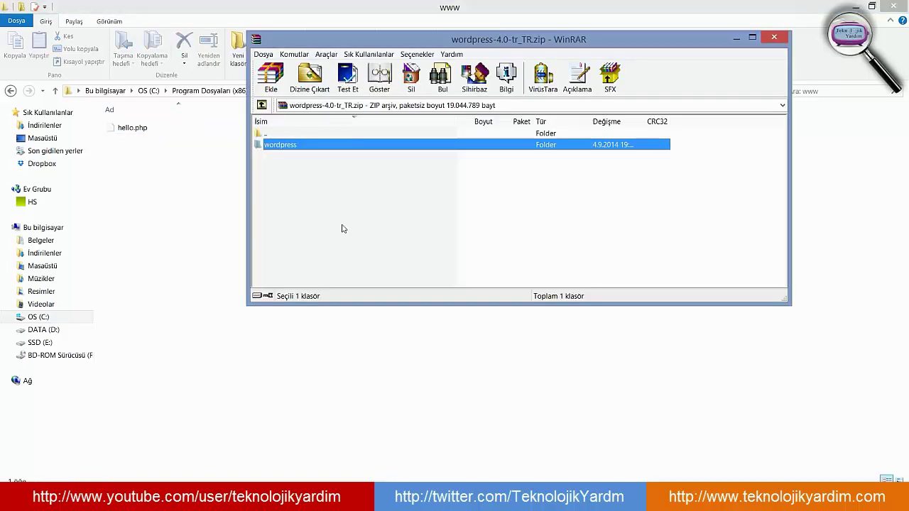
- Drag the archive's wordpress folder from WinRAR into the EasyPHP www folder
{"action": "left_click", "coordinate": [282, 146]}
{"action": "double_click", "coordinate": [282, 147]}
{"action": "scroll", "coordinate": [284, 145], "scroll_direction": "down", "scroll_amount": 2}
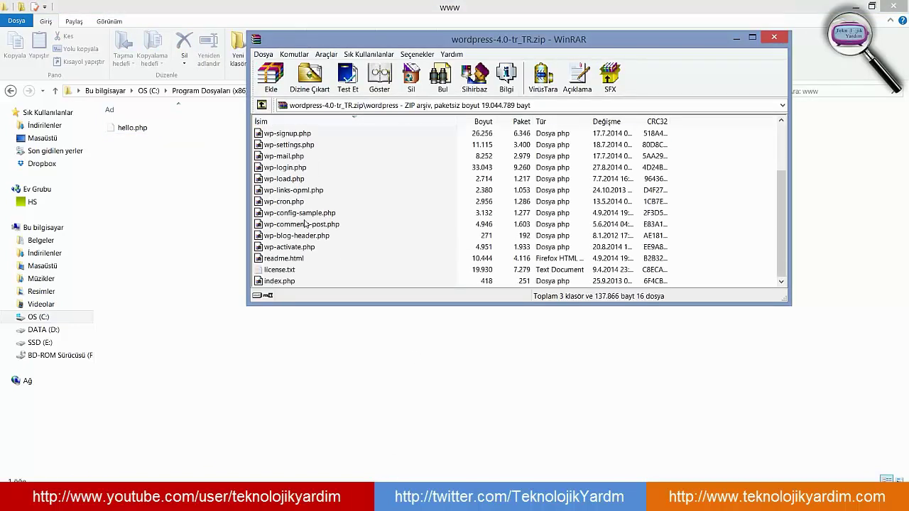
{"action": "scroll", "coordinate": [286, 142], "scroll_direction": "up", "scroll_amount": 2}
{"action": "double_click", "coordinate": [286, 134]}
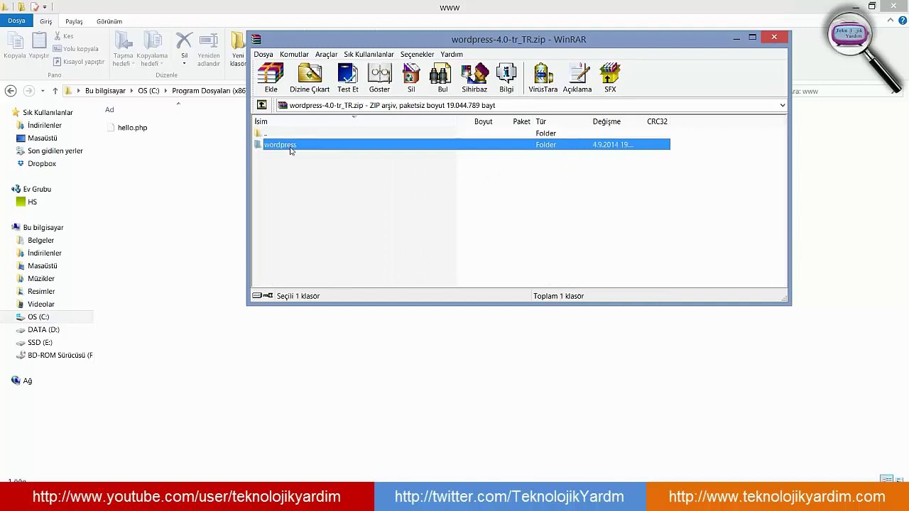
{"action": "left_click_drag", "start_coordinate": [286, 145], "coordinate": [168, 238]}
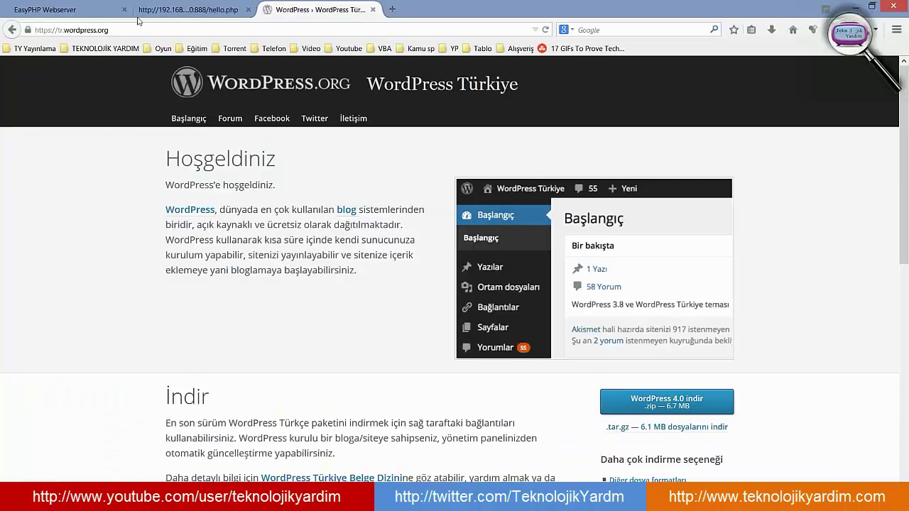
- Go back from hello.php to the Index of / listing at 192.168.1.20:888 and close the WordPress archive window
{"action": "left_click", "coordinate": [153, 9]}
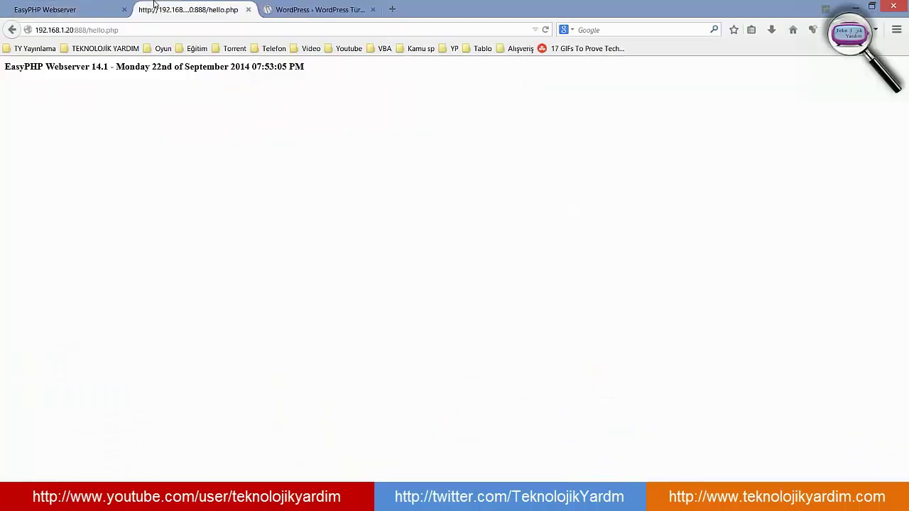
{"action": "left_click", "coordinate": [12, 30]}
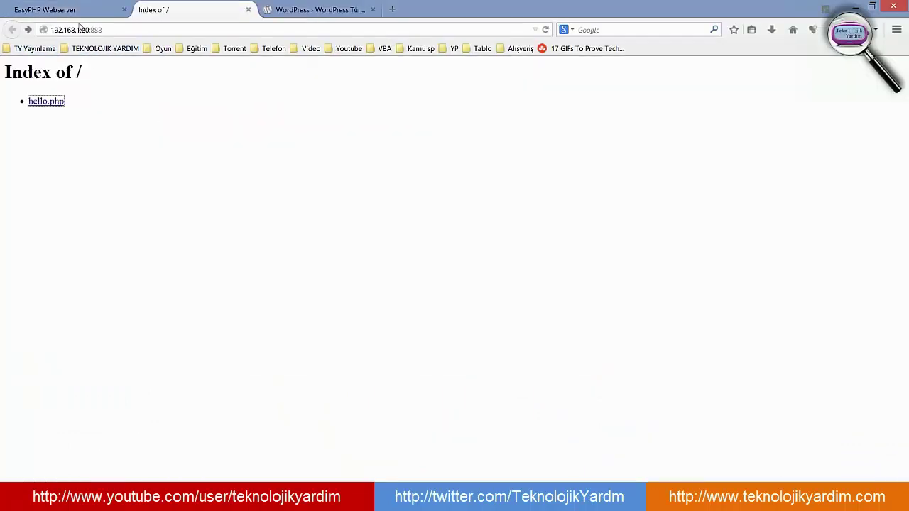
{"action": "left_click", "coordinate": [103, 29]}
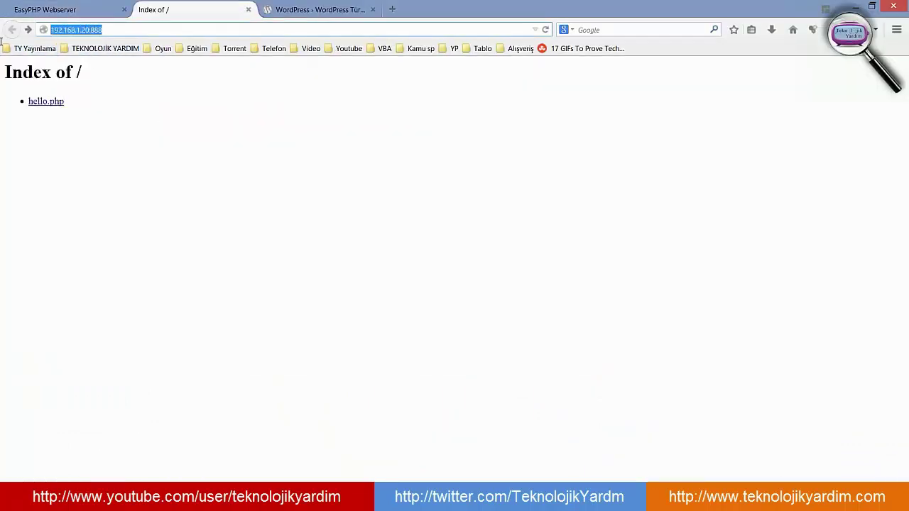
{"action": "left_click", "coordinate": [108, 29]}
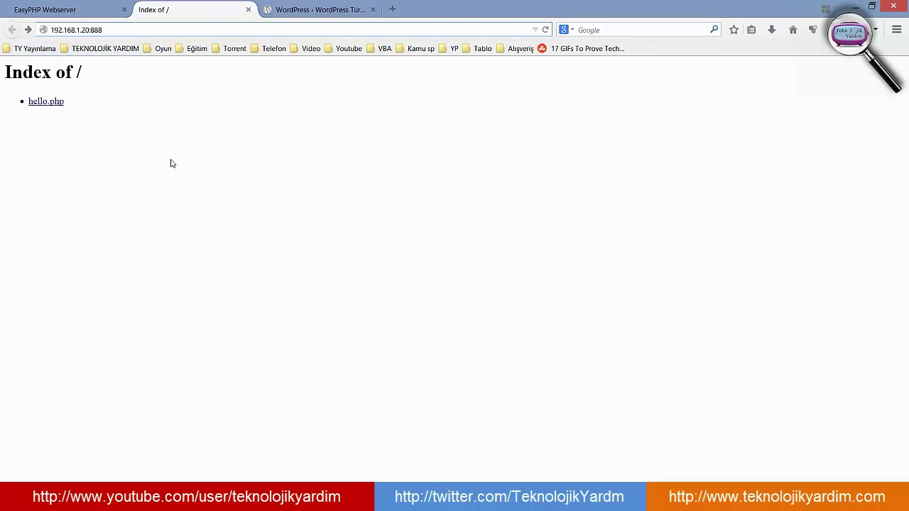
{"action": "left_click", "coordinate": [171, 180]}
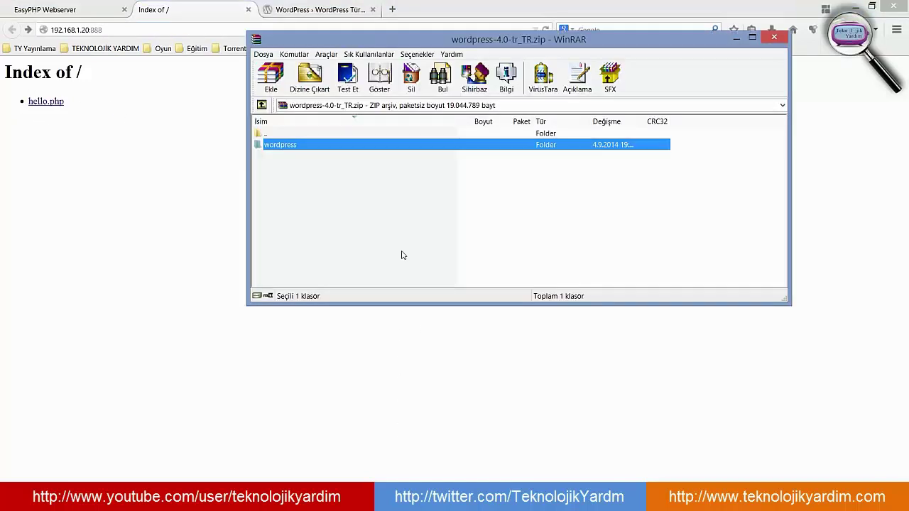
{"action": "left_click", "coordinate": [773, 37]}
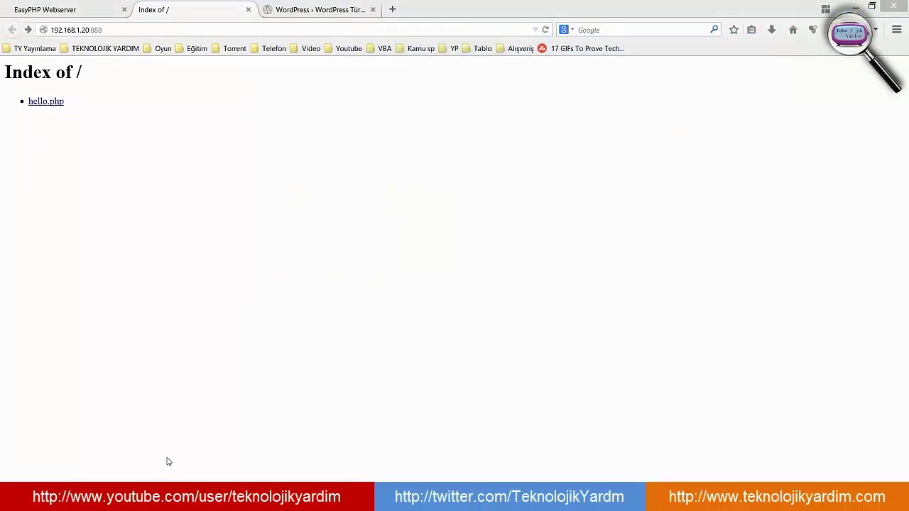
- Check that the www folder holds the extracted wordpress folder beside hello.php
{"action": "mouse_move", "coordinate": [140, 500]}
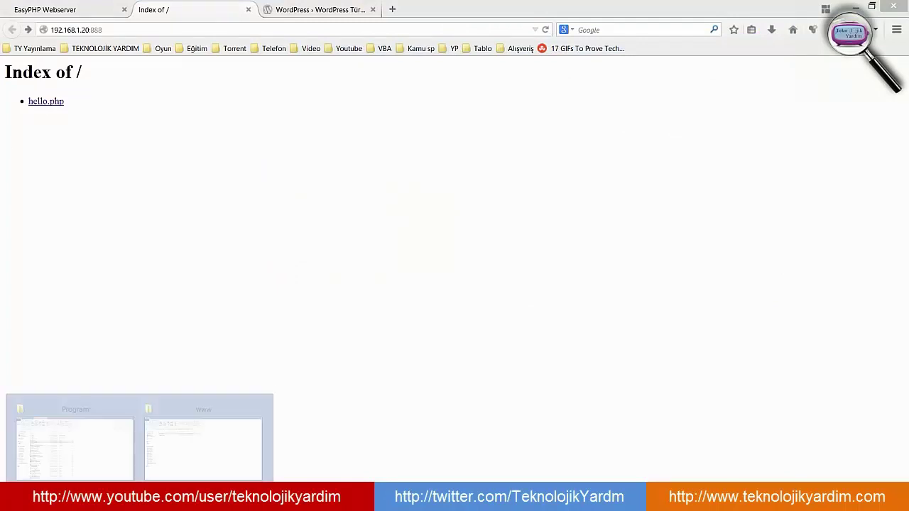
{"action": "left_click", "coordinate": [213, 436]}
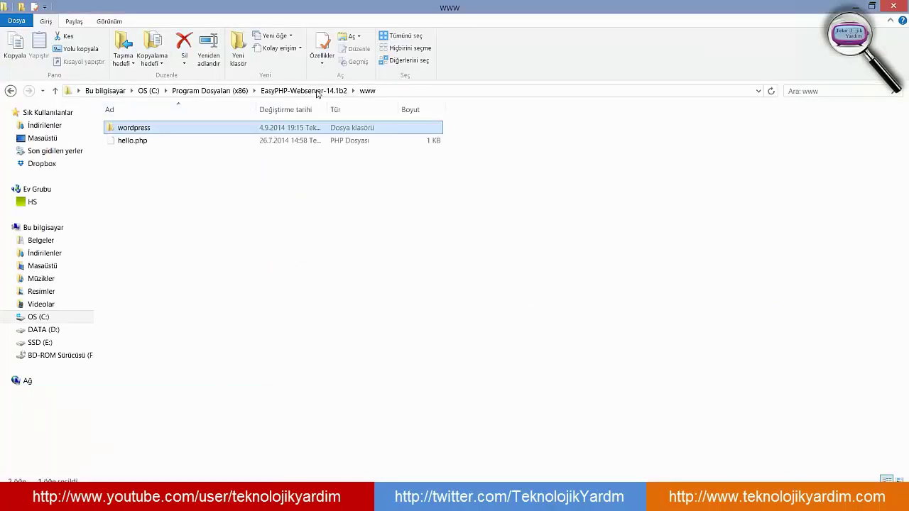
{"action": "left_click", "coordinate": [134, 142]}
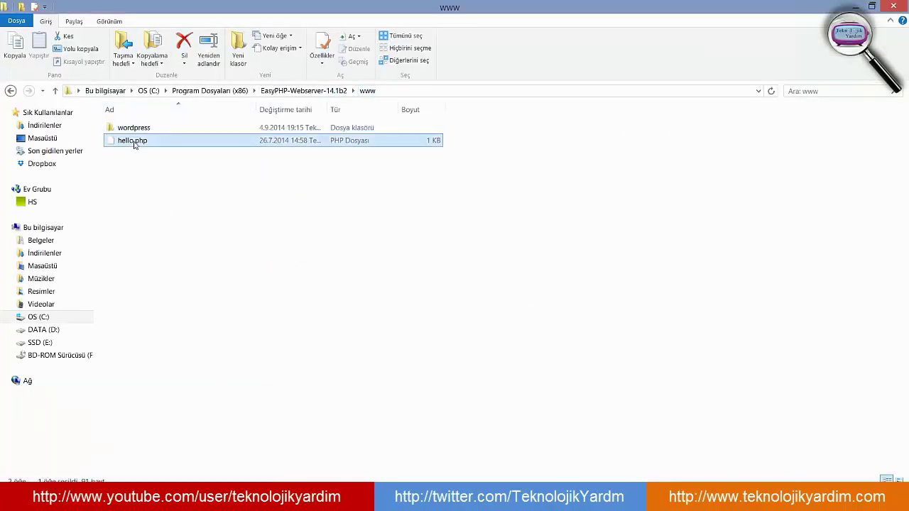
{"action": "left_click", "coordinate": [148, 204]}
{"action": "left_click", "coordinate": [142, 128]}
{"action": "left_click", "coordinate": [183, 245]}
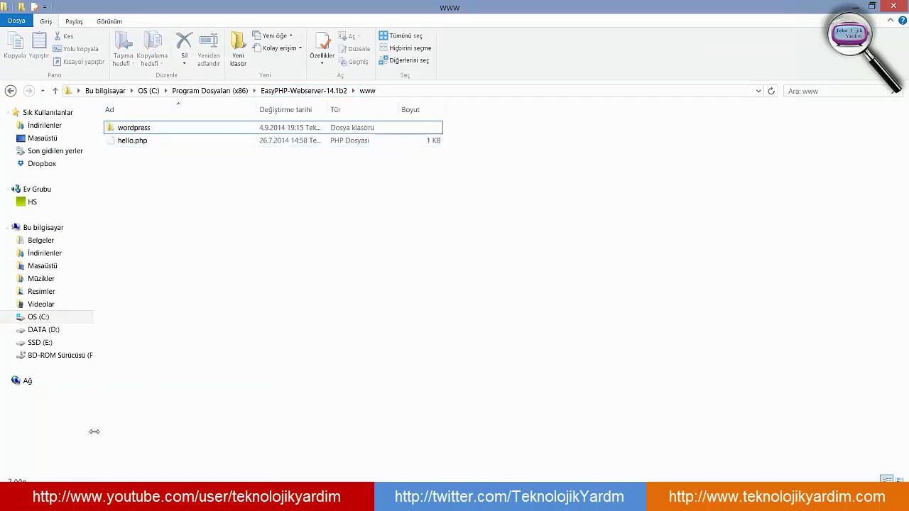
- Reload the Index of / listing in Firefox so wordpress/ appears
{"action": "mouse_move", "coordinate": [170, 500]}
{"action": "left_click", "coordinate": [199, 437]}
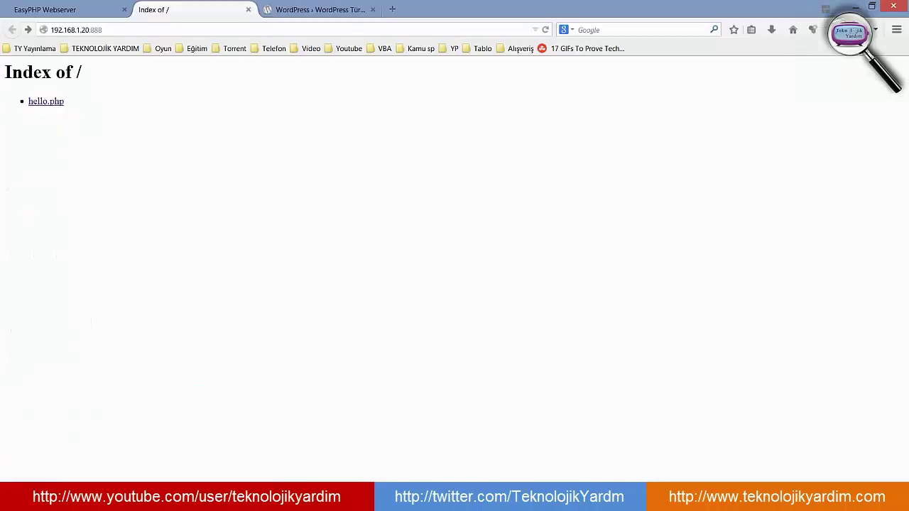
{"action": "left_click", "coordinate": [545, 30]}
- Open wordpress/ from the server listing and copy its /wordpress/ address into the address bar
{"action": "left_click", "coordinate": [61, 117]}
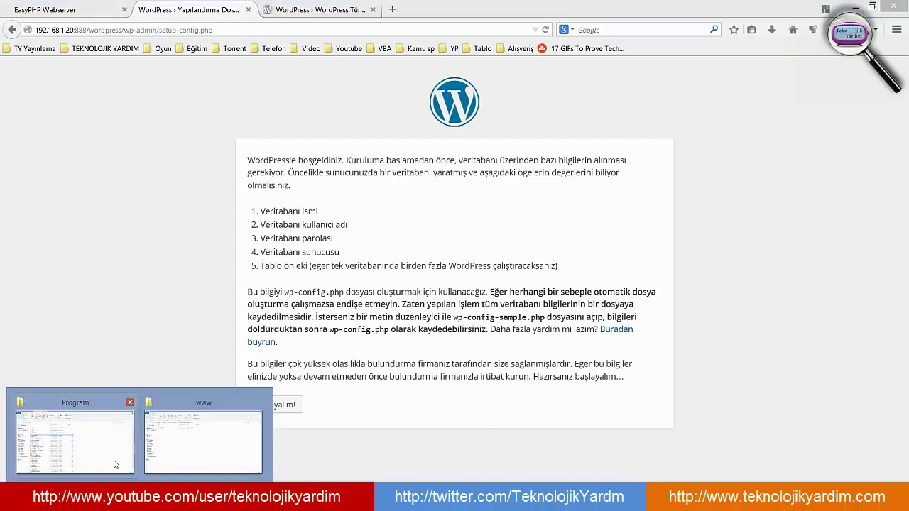
{"action": "left_click", "coordinate": [175, 433]}
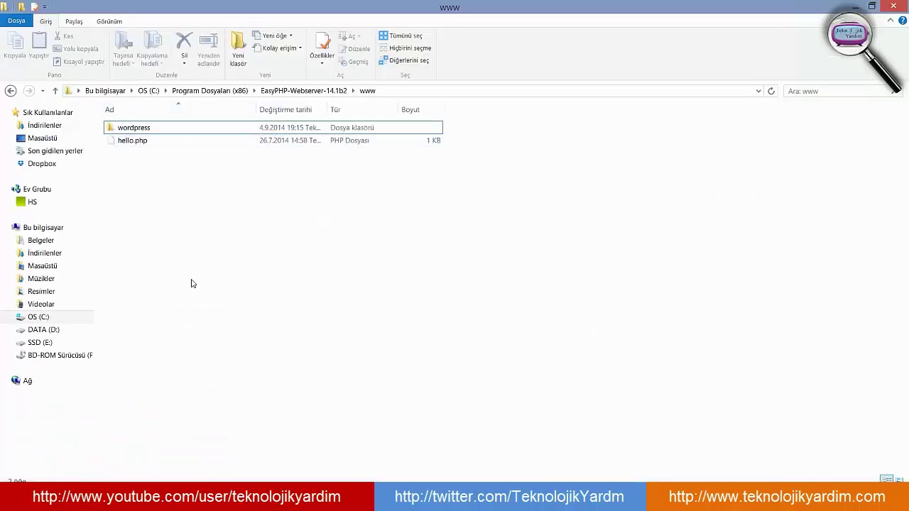
{"action": "left_click", "coordinate": [121, 496]}
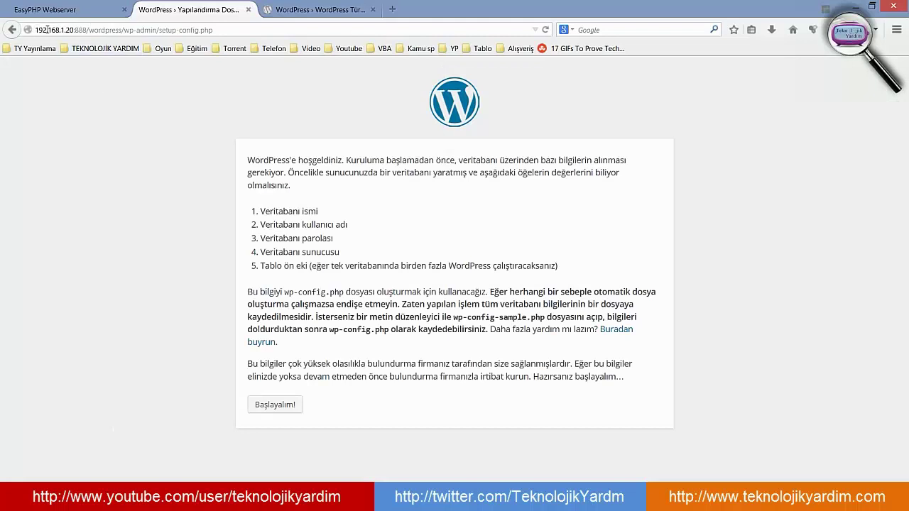
{"action": "left_click_drag", "start_coordinate": [87, 31], "coordinate": [34, 31]}
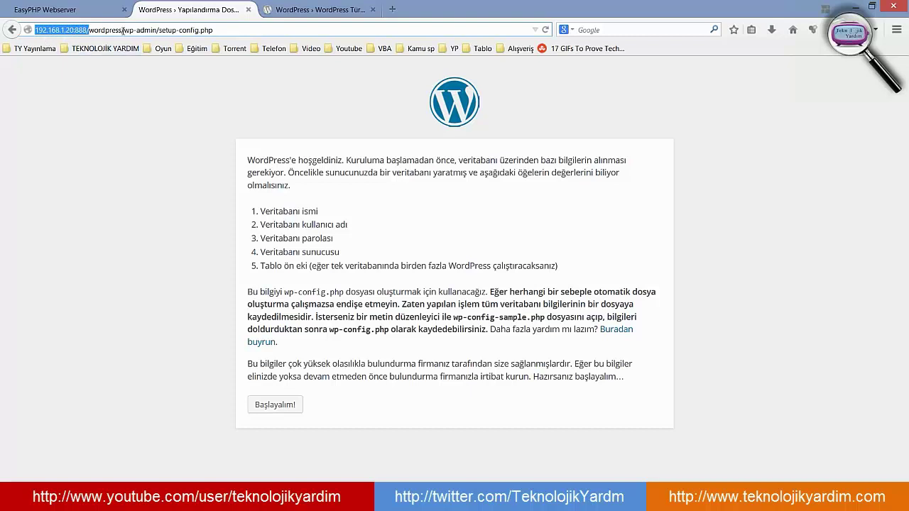
{"action": "left_click_drag", "start_coordinate": [125, 31], "coordinate": [82, 19]}
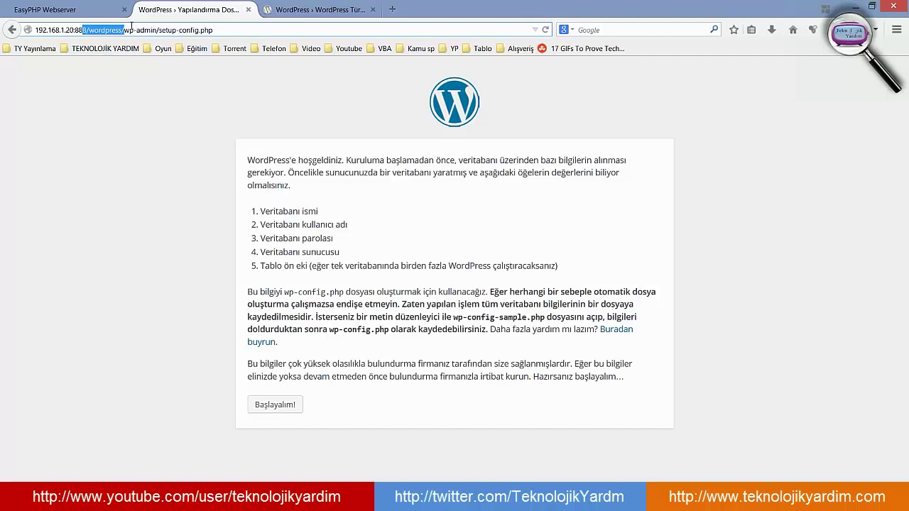
{"action": "key", "text": "ctrl+c"}
{"action": "key", "text": "ctrl+a"}
{"action": "key", "text": "ctrl+v"}
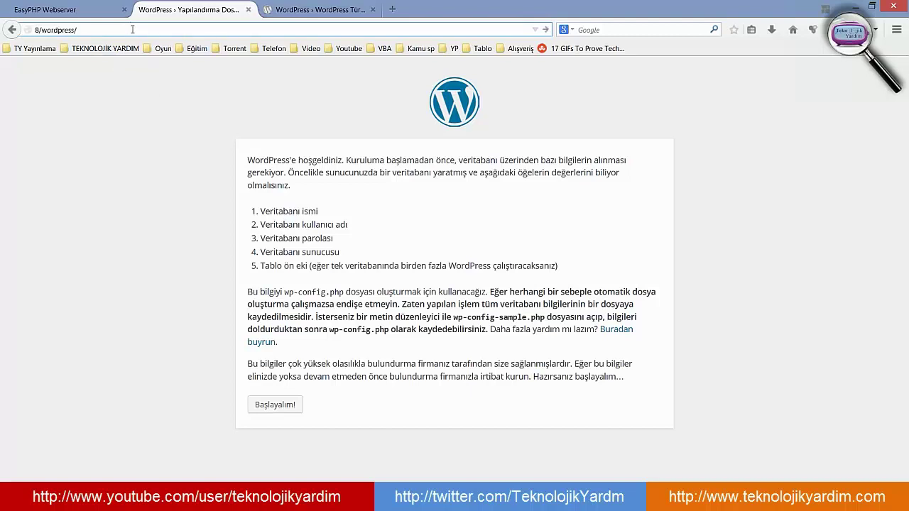
- Revisit hello.php from Index of /, then reopen wordpress/ to reach the setup-config.php welcome page
{"action": "key", "text": "alt+Left"}
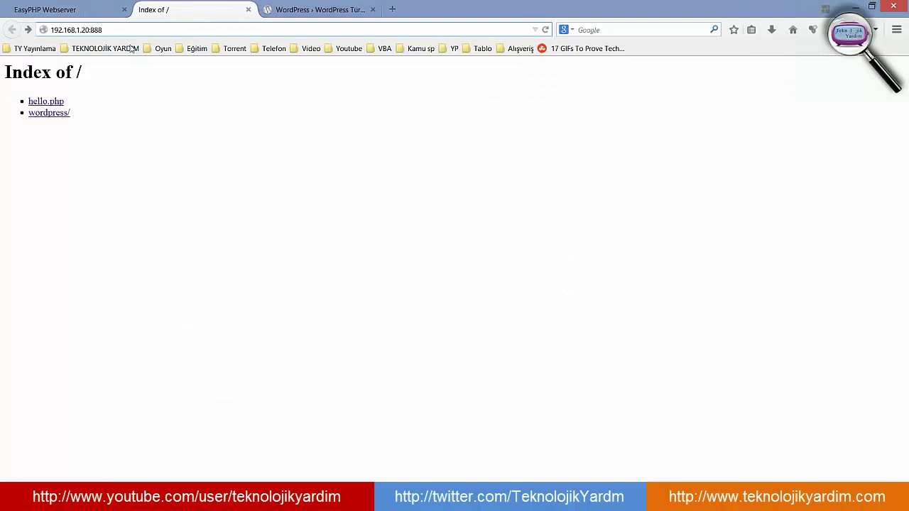
{"action": "left_click", "coordinate": [57, 102]}
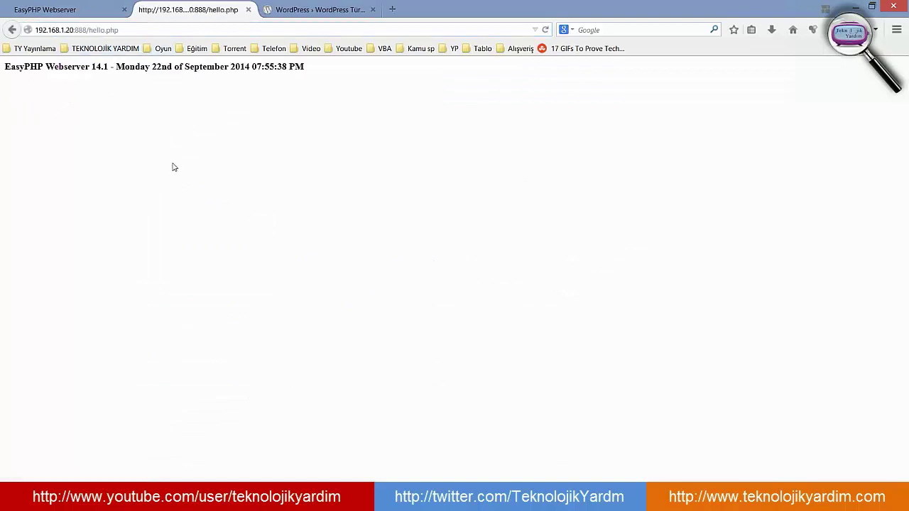
{"action": "left_click_drag", "start_coordinate": [119, 30], "coordinate": [3, 38]}
{"action": "left_click", "coordinate": [87, 29]}
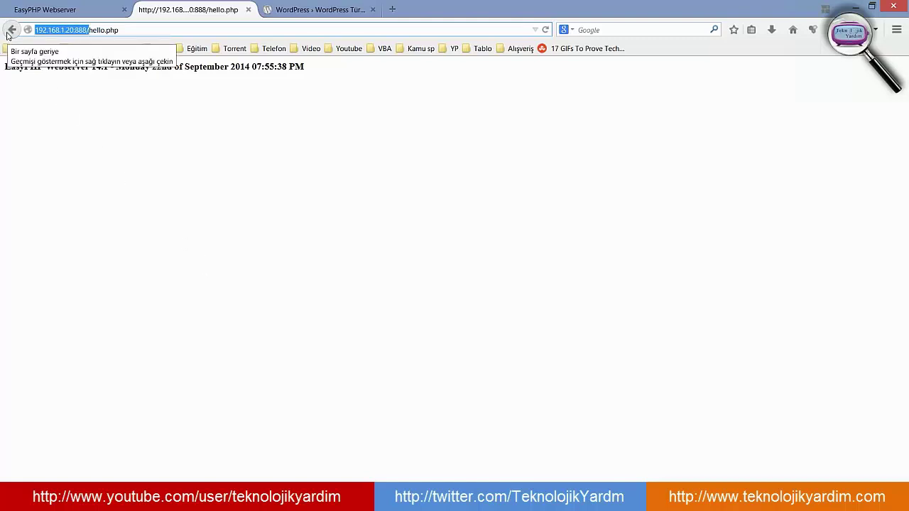
{"action": "left_click", "coordinate": [151, 28]}
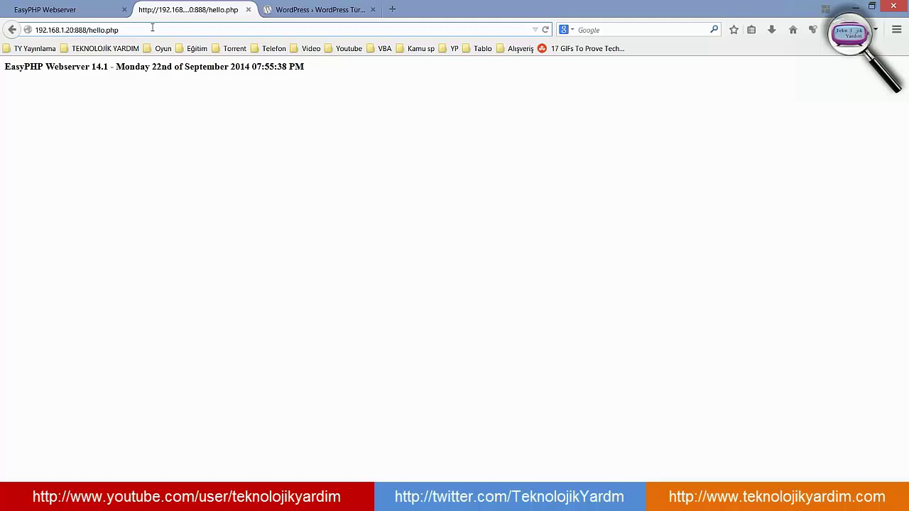
{"action": "left_click", "coordinate": [12, 30]}
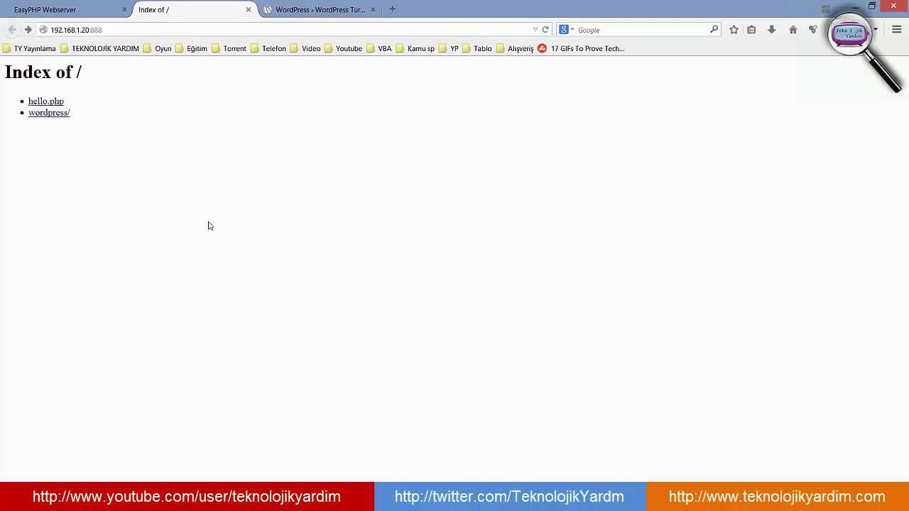
{"action": "left_click", "coordinate": [55, 114]}
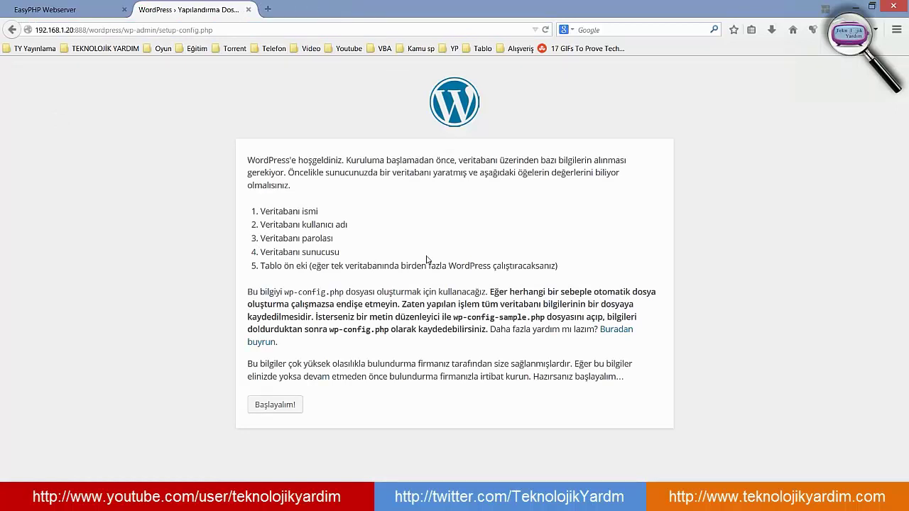
- Start setup with Başlayalım! to reach the database form, then switch to the EasyPHP Webserver tab
{"action": "left_click", "coordinate": [277, 408]}
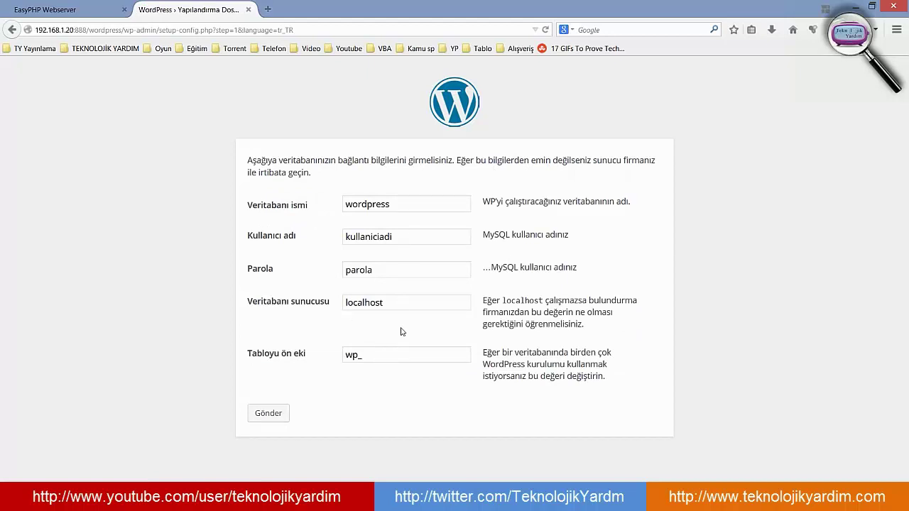
{"action": "left_click", "coordinate": [71, 7]}
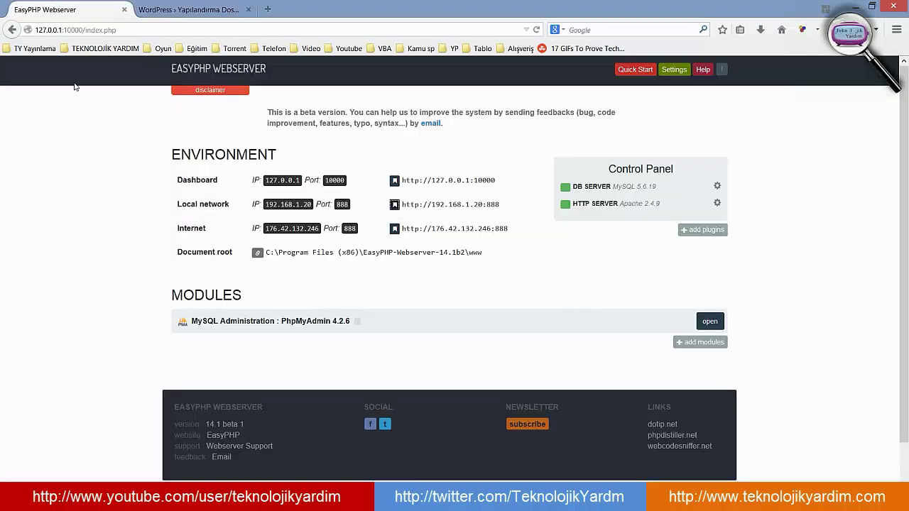
- Open the EasyPHP dashboard from its tray icon and tidy the duplicate browser tabs
{"action": "left_click", "coordinate": [752, 502]}
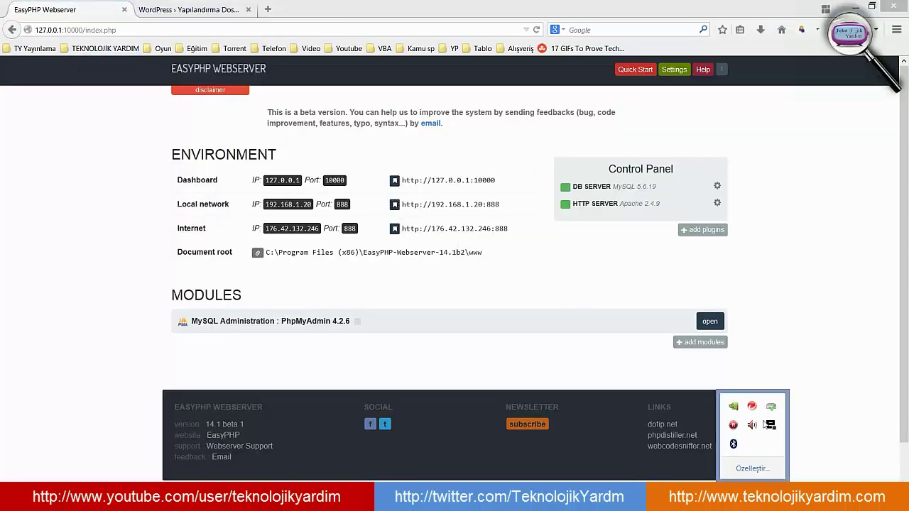
{"action": "right_click", "coordinate": [771, 428]}
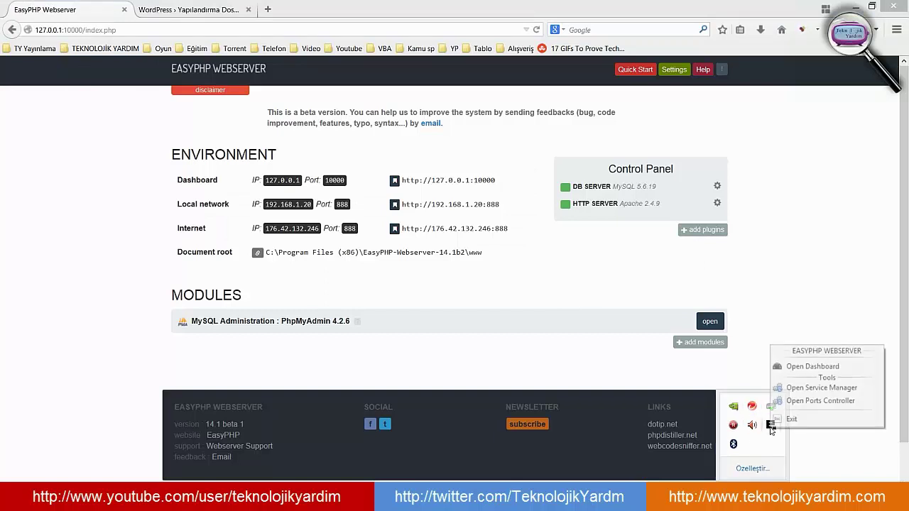
{"action": "left_click", "coordinate": [824, 367]}
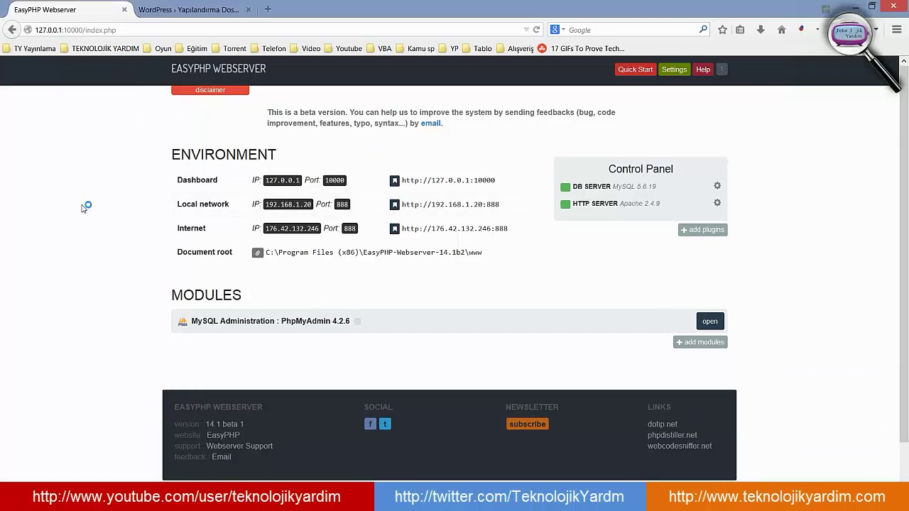
{"action": "left_click", "coordinate": [124, 9]}
{"action": "left_click_drag", "start_coordinate": [182, 13], "coordinate": [58, 11]}
- Launch MySQL Administration : PhpMyAdmin from the MODULES section in a new tab
{"action": "left_click_drag", "start_coordinate": [201, 321], "coordinate": [315, 321]}
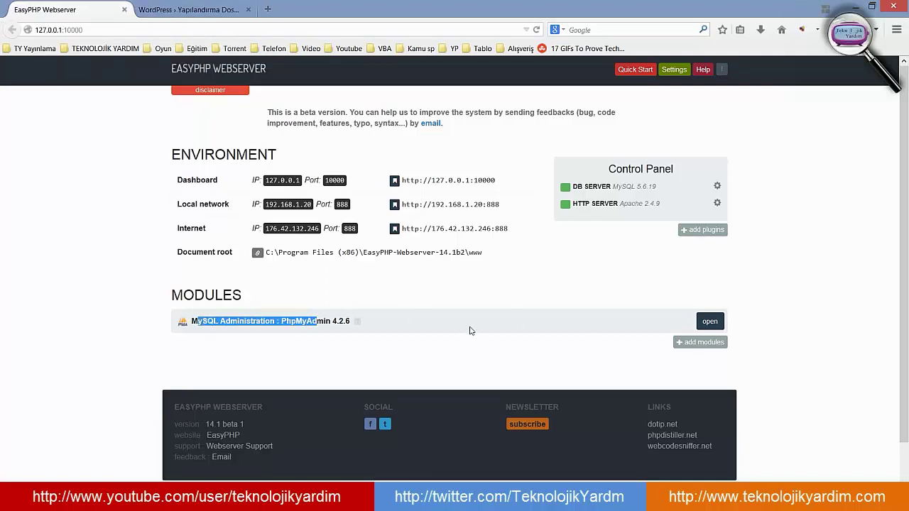
{"action": "left_click", "coordinate": [367, 324]}
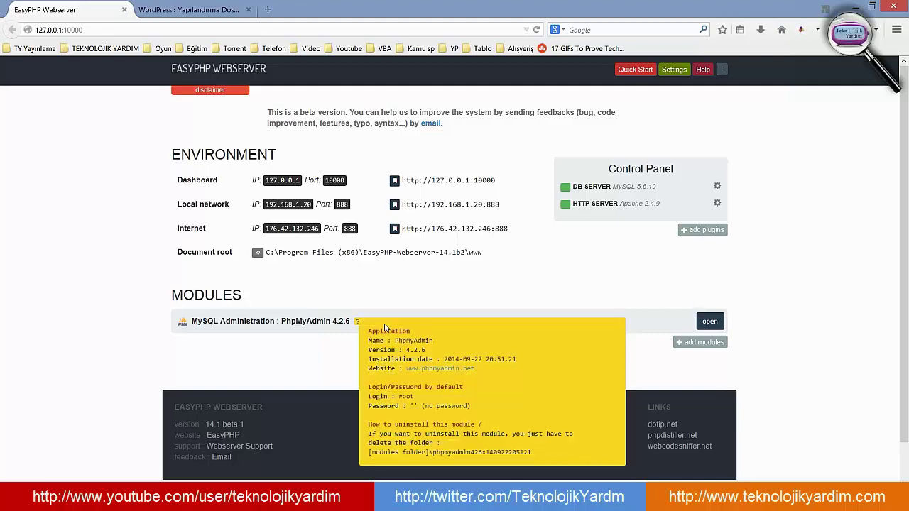
{"action": "left_click", "coordinate": [710, 320]}
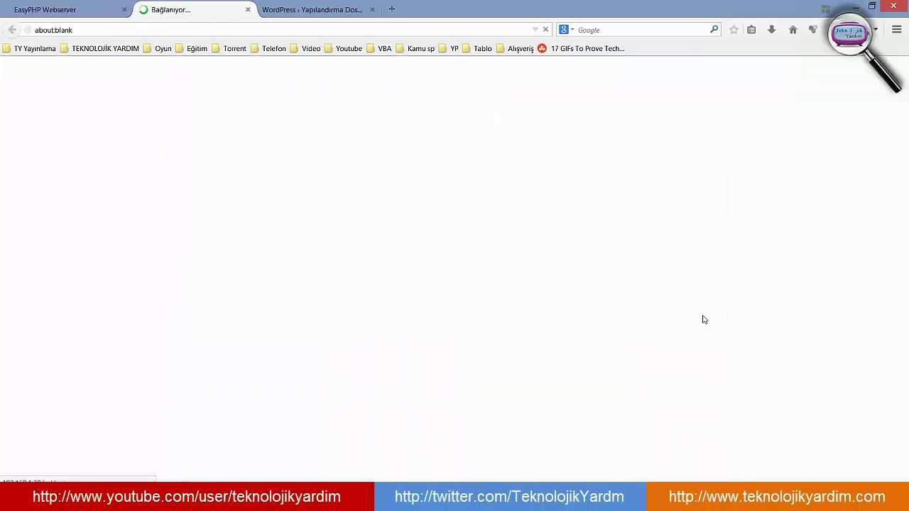
- Open phpMyAdmin's 'Yeni' create-database page, then bring up the File Explorer windows
{"action": "left_click", "coordinate": [284, 8]}
{"action": "left_click", "coordinate": [192, 9]}
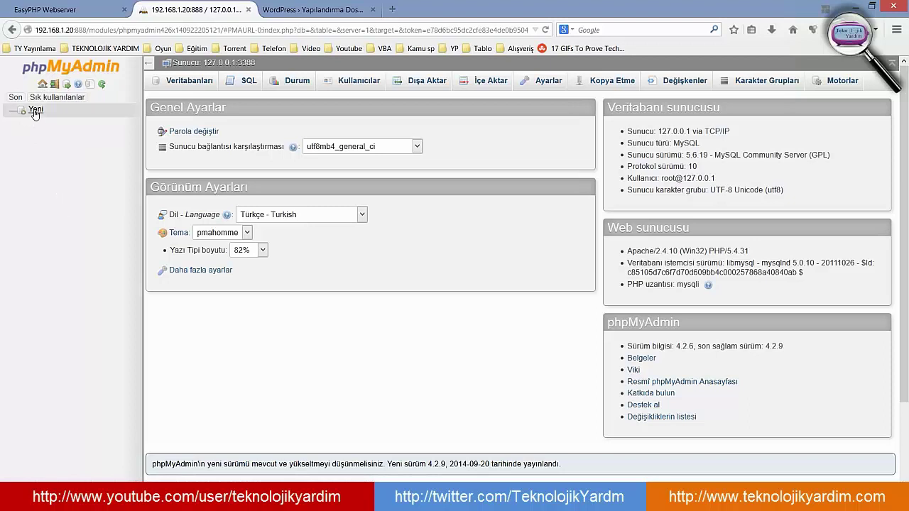
{"action": "left_click", "coordinate": [35, 110]}
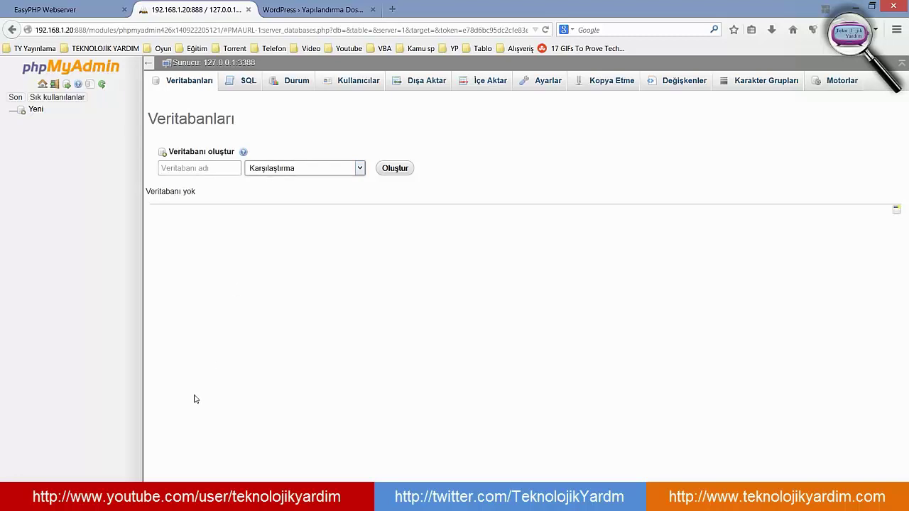
{"action": "left_click", "coordinate": [140, 497]}
{"action": "mouse_move", "coordinate": [78, 448]}
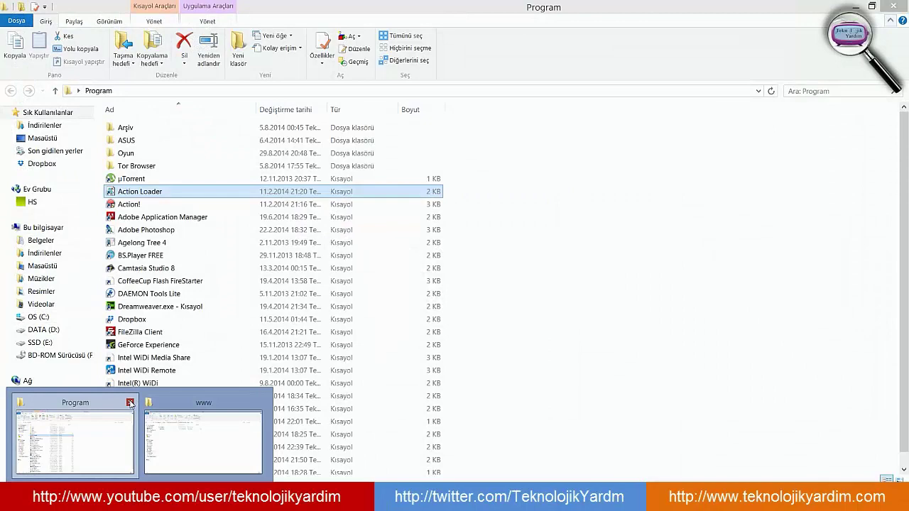
- Close the Program folder window, confirm www holds wordpress and hello.php, then return to Firefox
{"action": "left_click", "coordinate": [129, 403]}
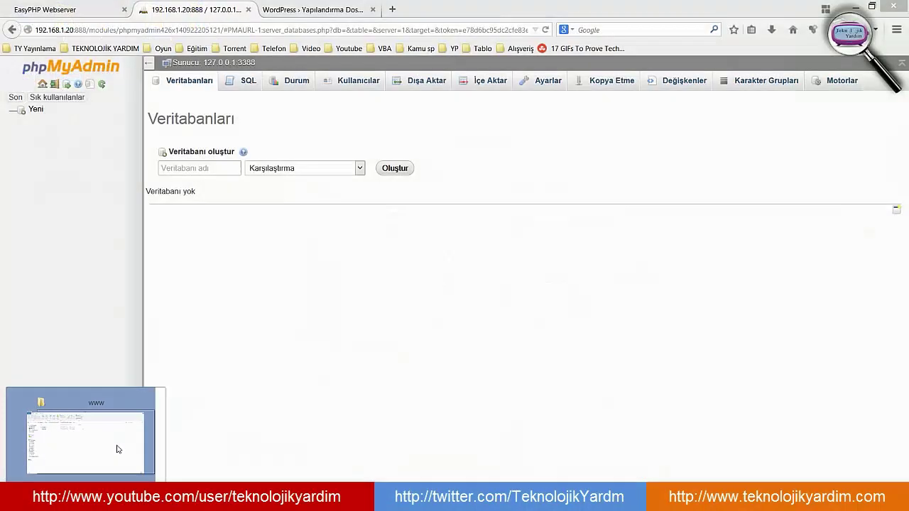
{"action": "left_click", "coordinate": [118, 450]}
{"action": "left_click_drag", "start_coordinate": [133, 186], "coordinate": [229, 317]}
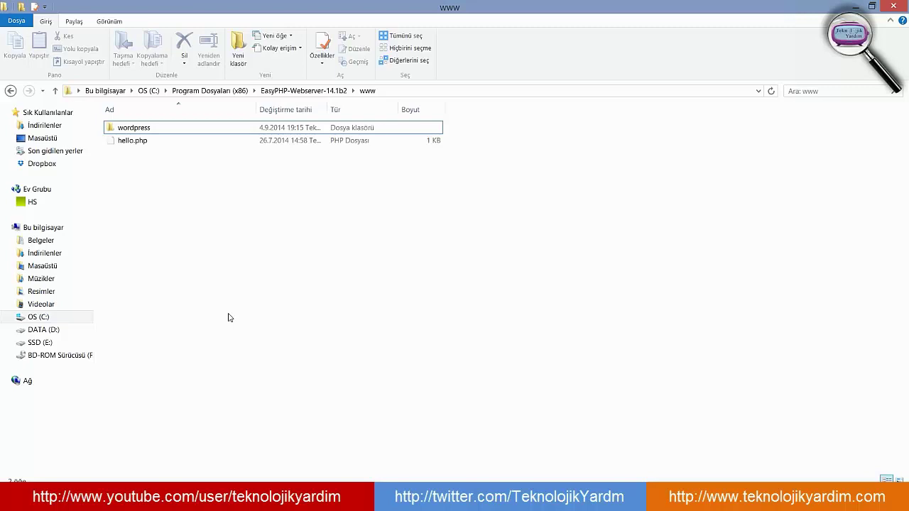
{"action": "key", "text": "alt+Tab"}
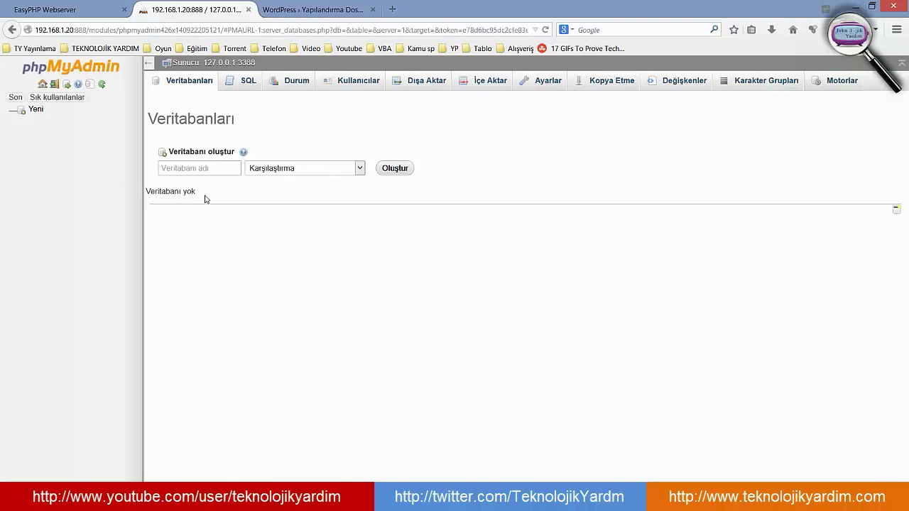
- Create a phpMyAdmin database named 'wordpress' with Oluştur, then return to the WordPress setup tab
{"action": "left_click", "coordinate": [161, 168]}
{"action": "type", "text": "w"}
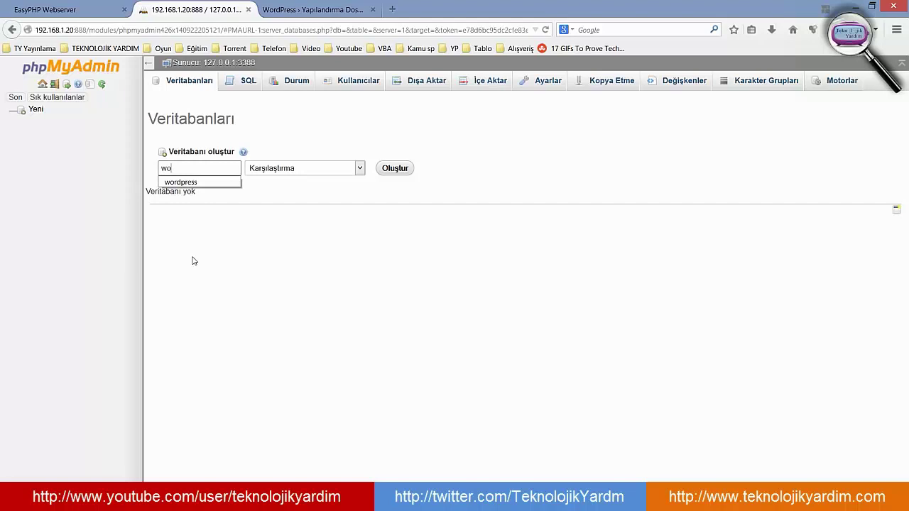
{"action": "type", "text": "o"}
{"action": "key", "text": "Down"}
{"action": "key", "text": "Return"}
{"action": "left_click", "coordinate": [395, 169]}
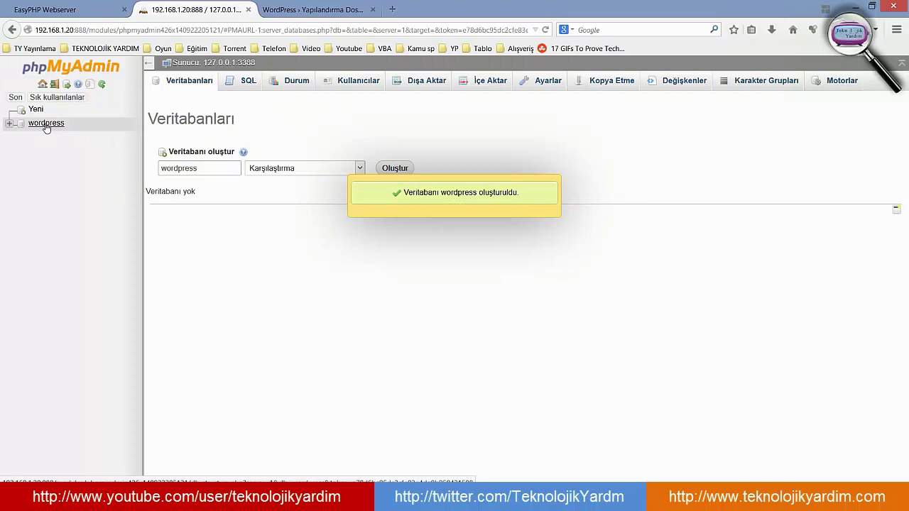
{"action": "left_click", "coordinate": [322, 7]}
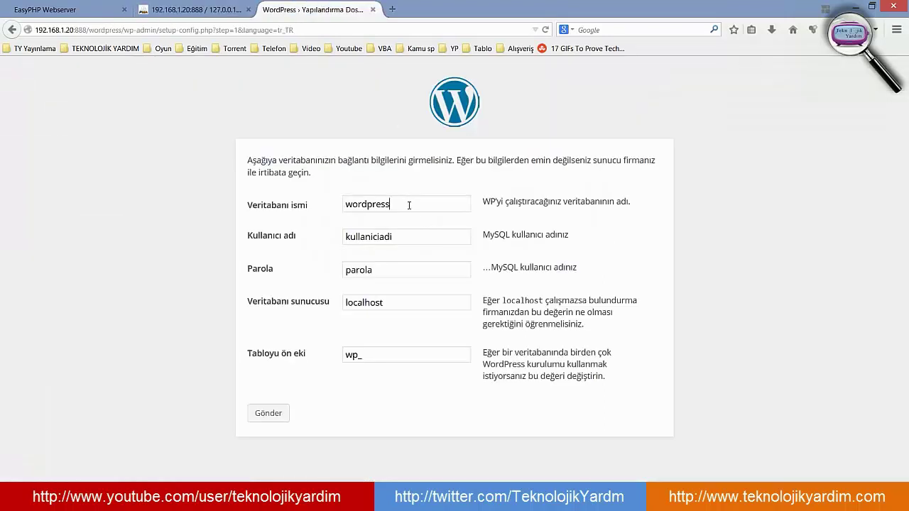
- Enter root as the Kullanıcı adı in the WordPress database connection form
{"action": "left_click_drag", "start_coordinate": [419, 205], "coordinate": [329, 205]}
{"action": "left_click", "coordinate": [192, 8]}
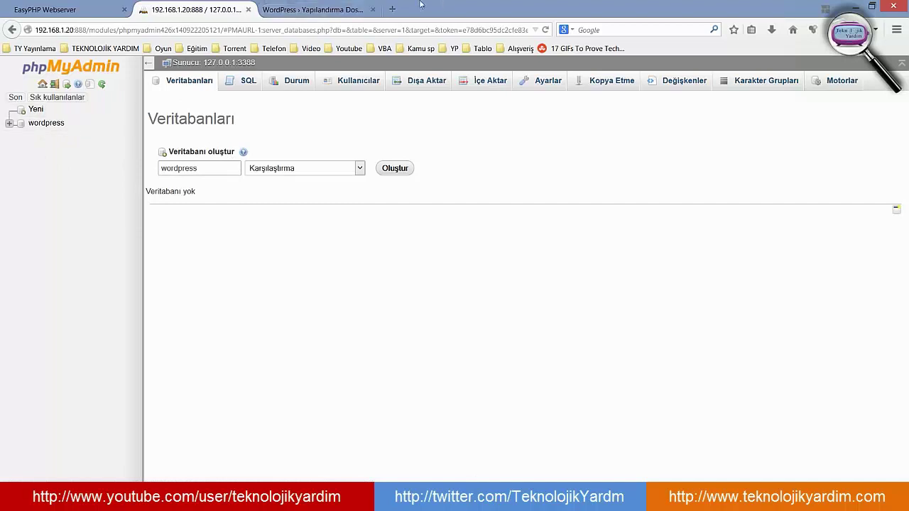
{"action": "left_click", "coordinate": [314, 5]}
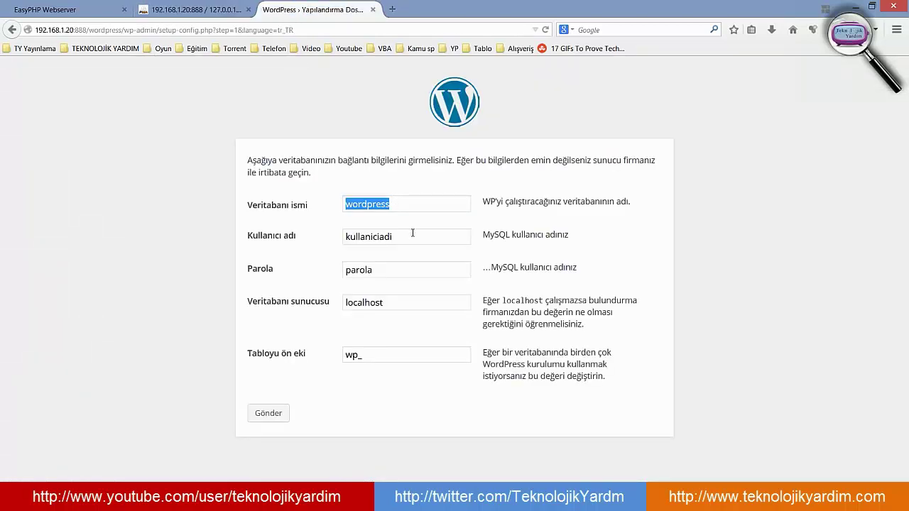
{"action": "key", "text": "Tab"}
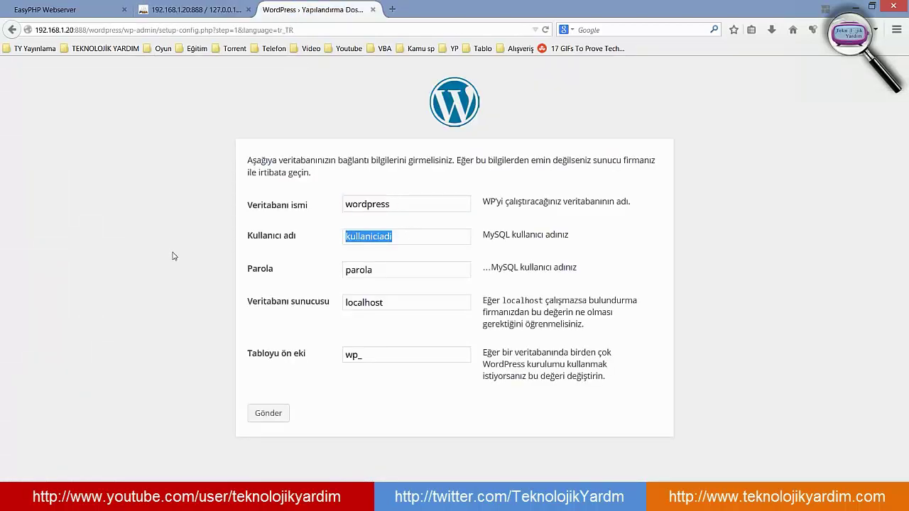
{"action": "type", "text": "root"}
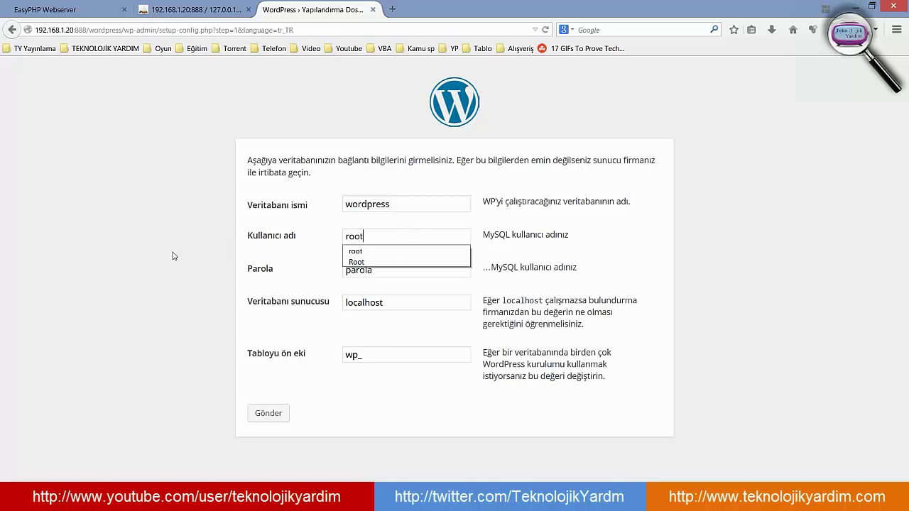
{"action": "key", "text": "Tab"}
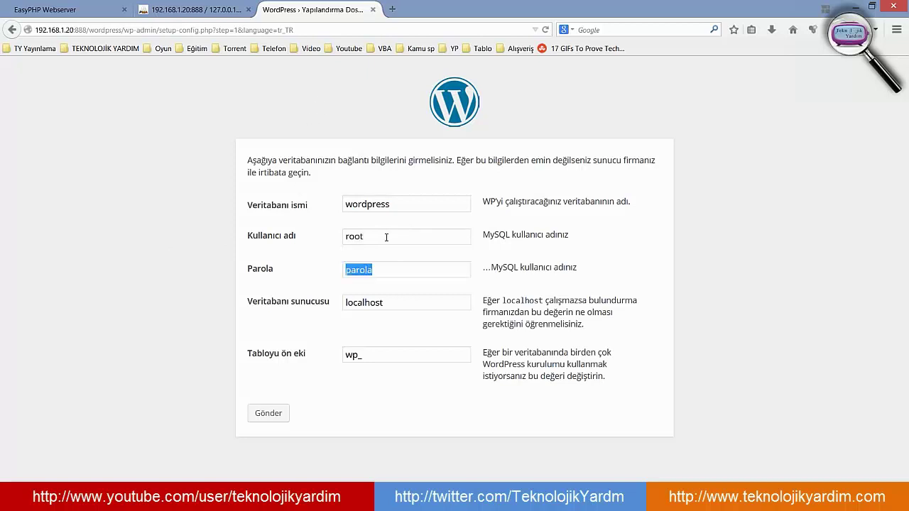
{"action": "left_click", "coordinate": [390, 269]}
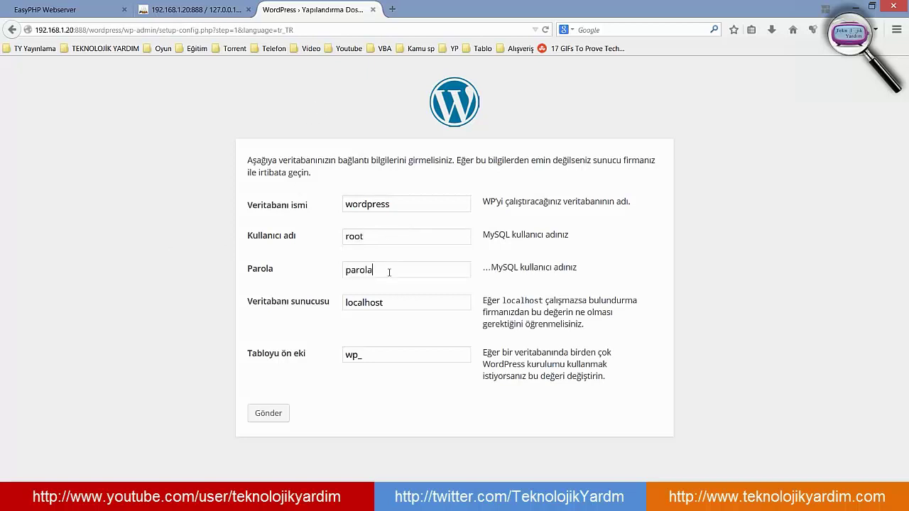
- Open the wordpress database in phpMyAdmin, confirming it has no tables, then return to setup
{"action": "left_click", "coordinate": [196, 10]}
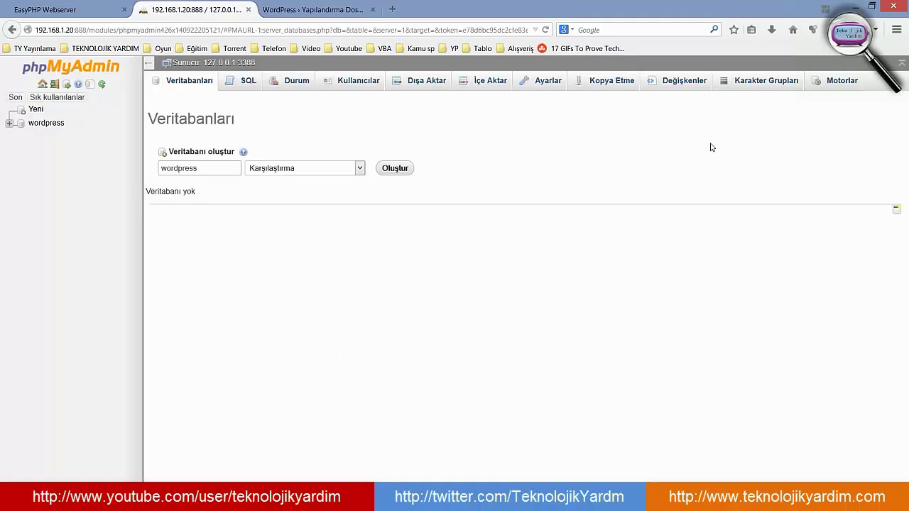
{"action": "left_click", "coordinate": [46, 123]}
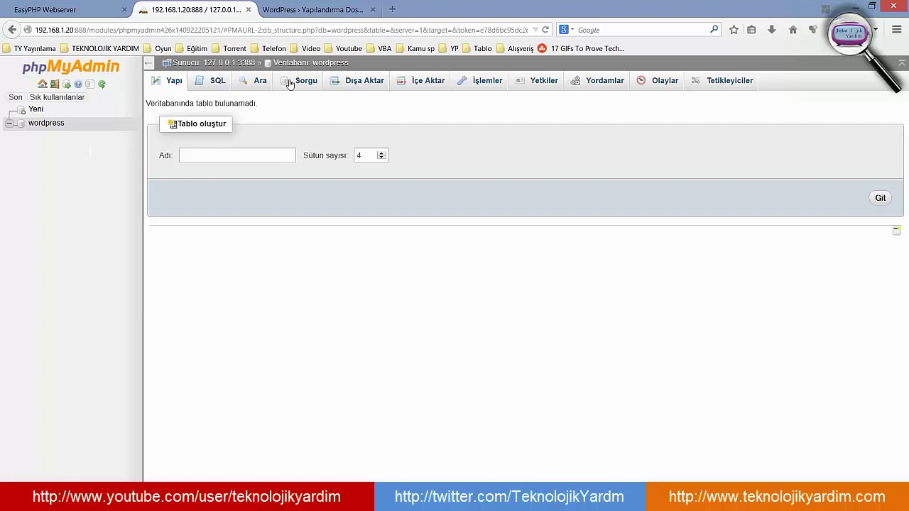
{"action": "left_click", "coordinate": [313, 10]}
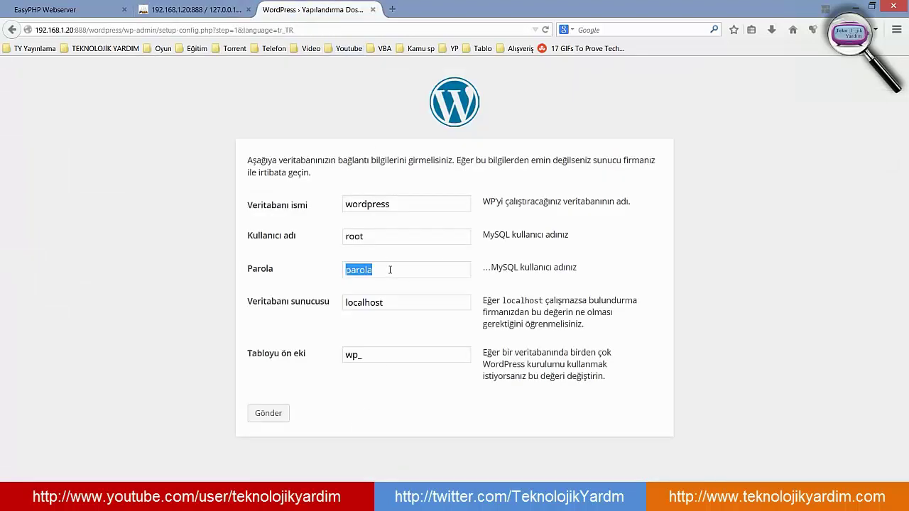
- Delete the placeholder 'parola' so the database password field is blank
{"action": "key", "text": "BackSpace"}
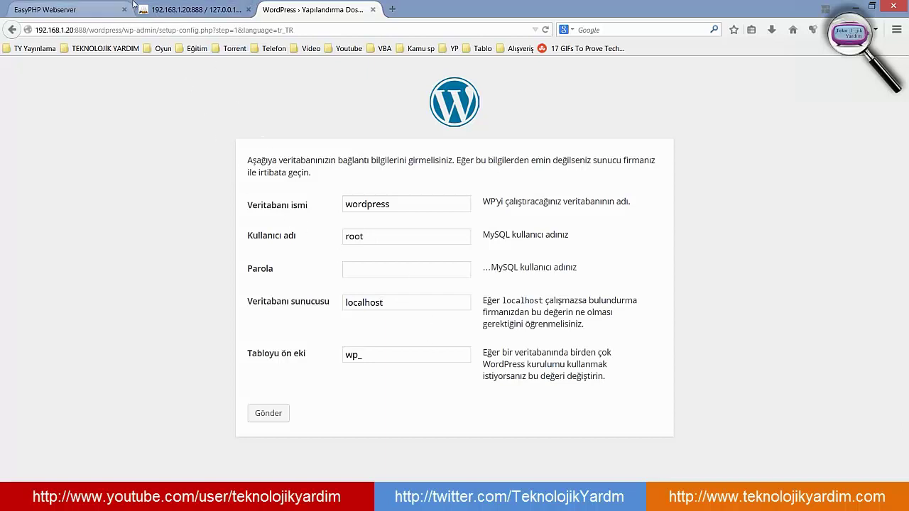
{"action": "left_click", "coordinate": [188, 9]}
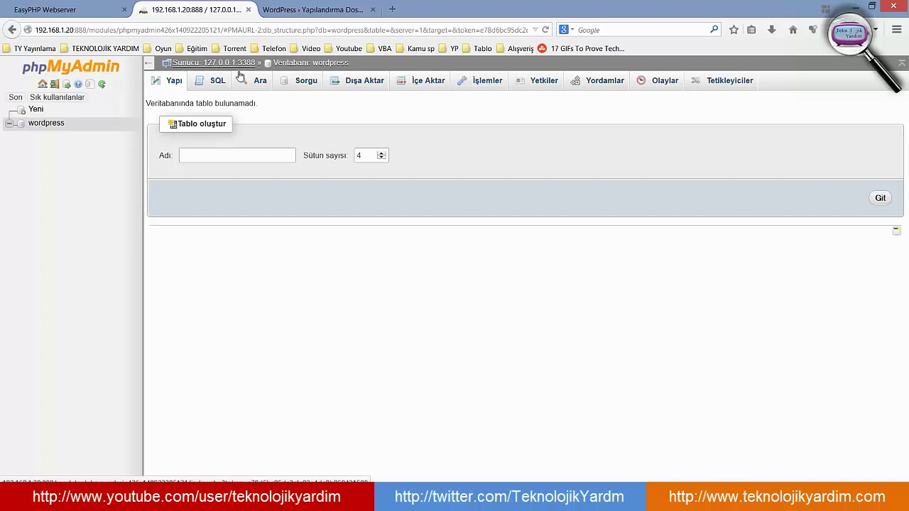
{"action": "left_click", "coordinate": [289, 5]}
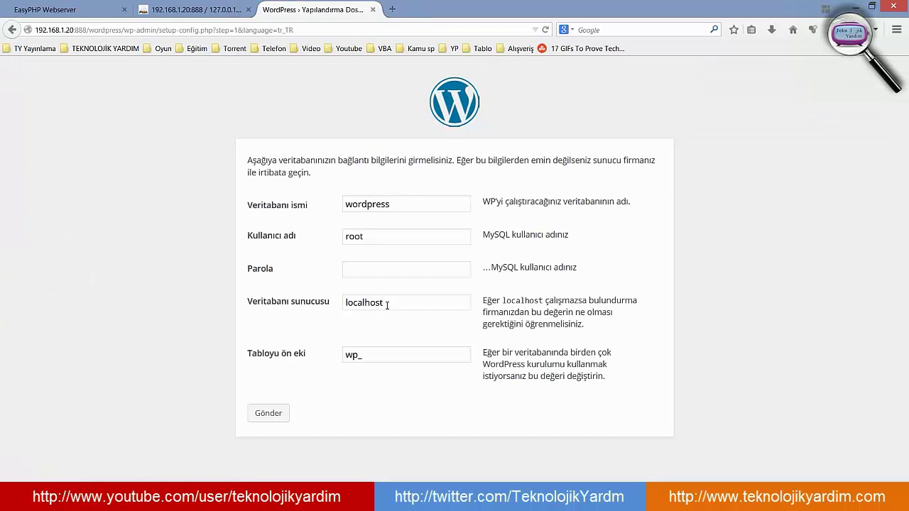
- Change the database host from localhost to 127.0.0.1:3388, checking the server address in phpMyAdmin
{"action": "left_click_drag", "start_coordinate": [386, 304], "coordinate": [196, 309]}
{"action": "type", "text": "12"}
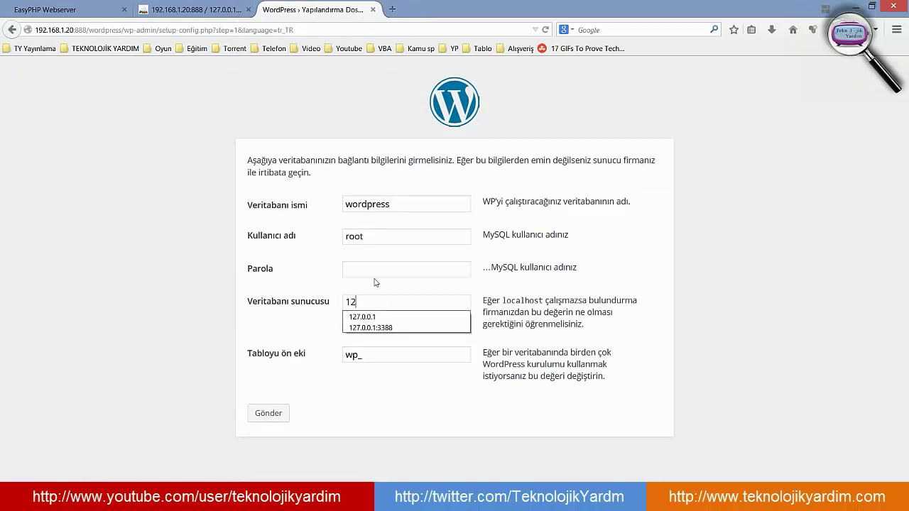
{"action": "left_click", "coordinate": [402, 328]}
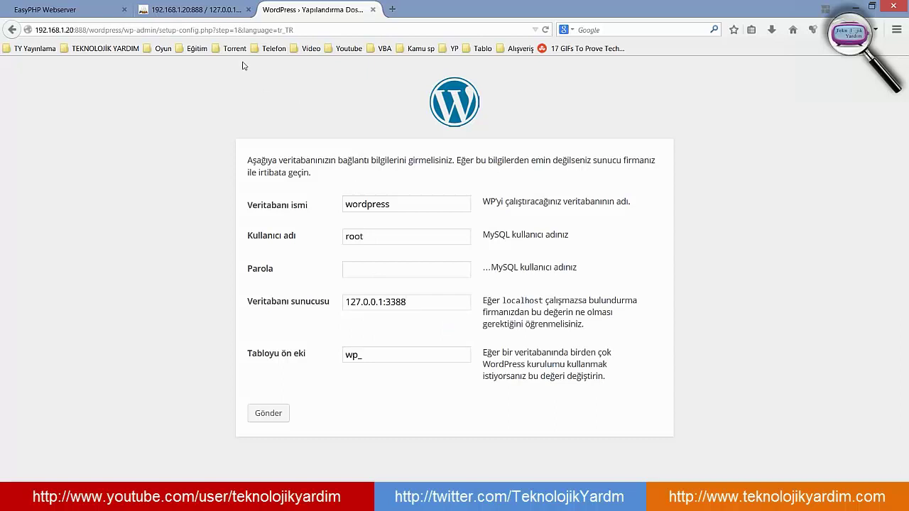
{"action": "left_click", "coordinate": [193, 9]}
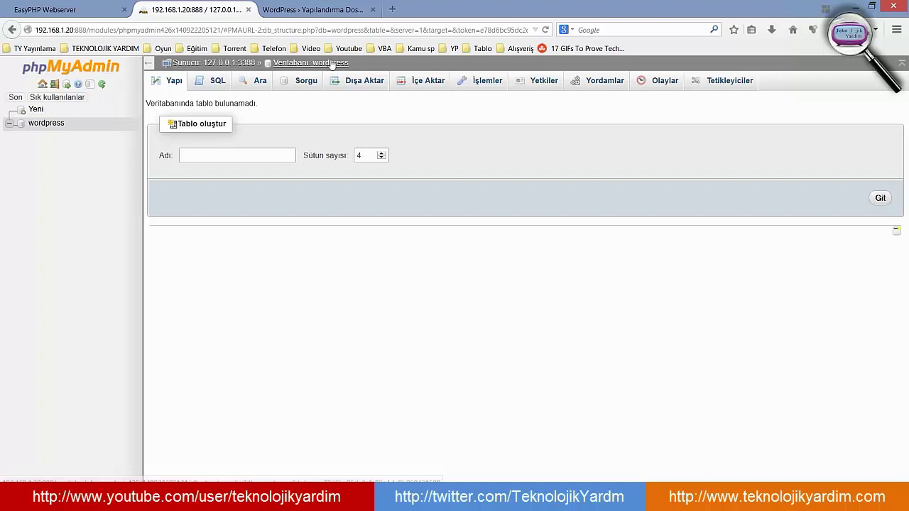
{"action": "left_click", "coordinate": [323, 9]}
- Review the database name, host and wp_ prefix, enter root, and submit the connection details
{"action": "left_click_drag", "start_coordinate": [414, 206], "coordinate": [324, 204]}
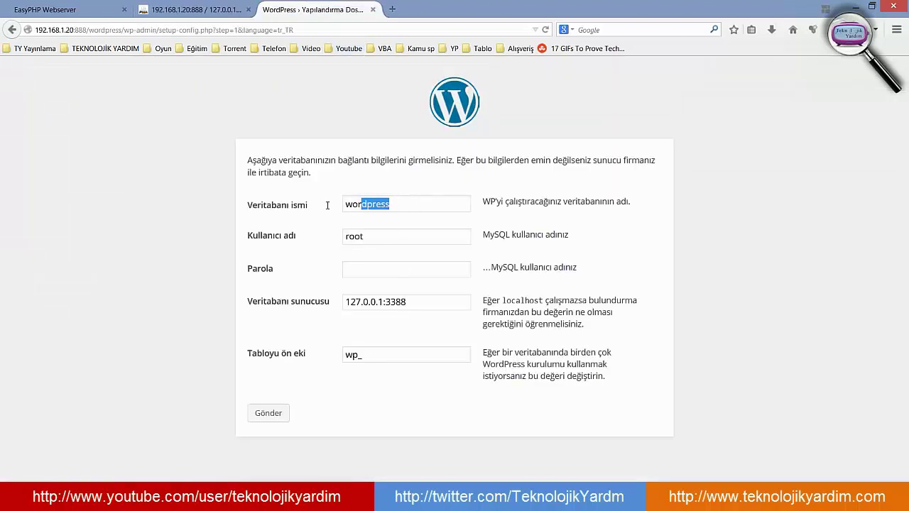
{"action": "left_click", "coordinate": [441, 305]}
{"action": "left_click_drag", "start_coordinate": [441, 302], "coordinate": [332, 294]}
{"action": "left_click", "coordinate": [402, 354]}
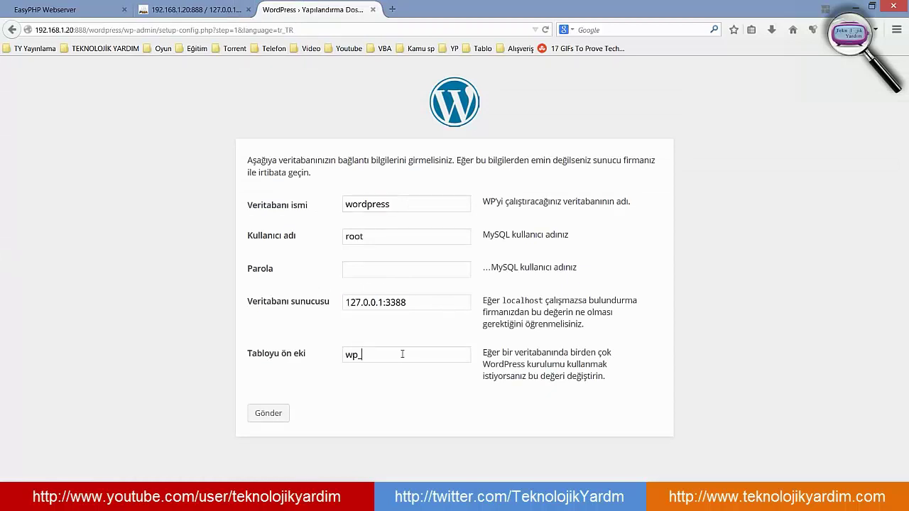
{"action": "left_click", "coordinate": [398, 233]}
{"action": "type", "text": "root"}
{"action": "left_click", "coordinate": [269, 413]}
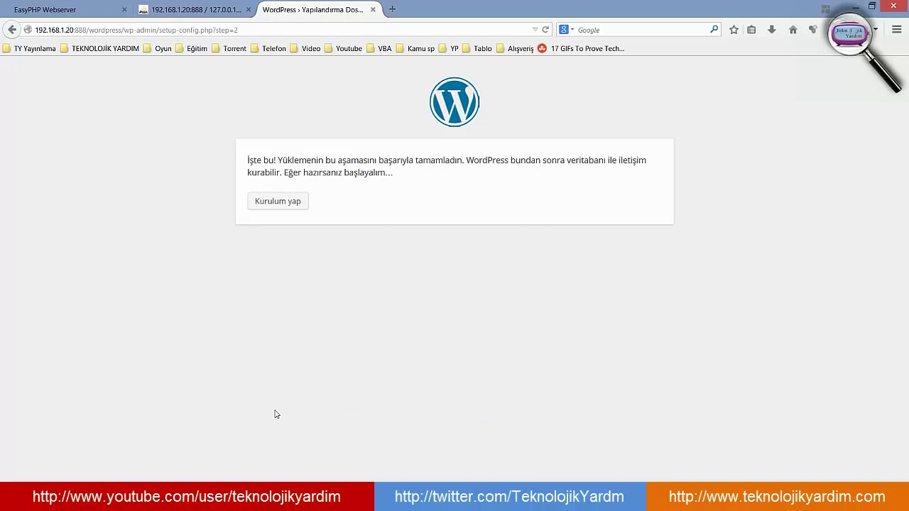
- Start the installation and enter the site title 'Teknolojik Yardim Blog'
{"action": "left_click", "coordinate": [294, 205]}
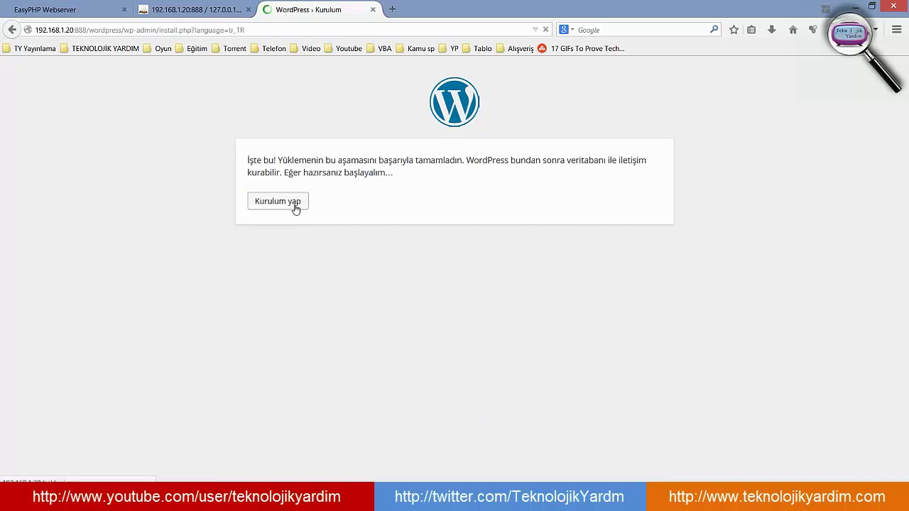
{"action": "scroll", "coordinate": [397, 227], "scroll_direction": "down", "scroll_amount": 3}
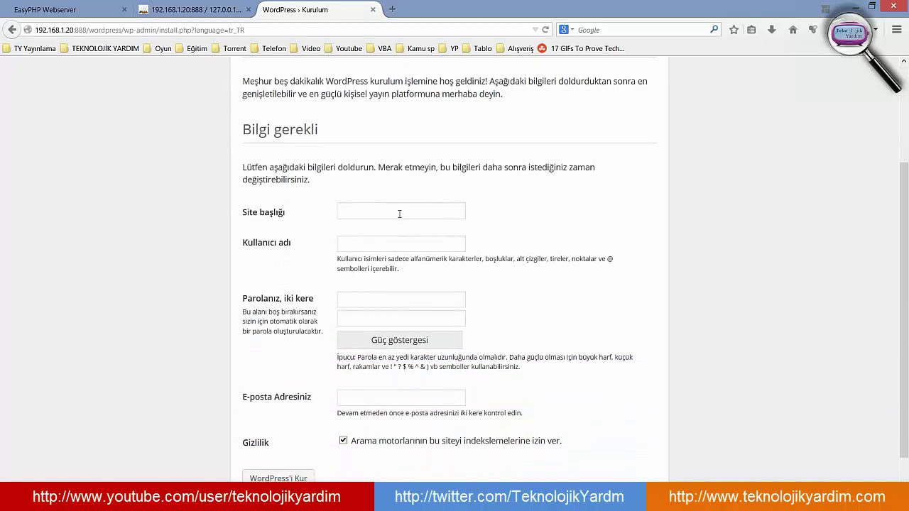
{"action": "left_click", "coordinate": [399, 214]}
{"action": "type", "text": "Tek"}
{"action": "type", "text": "nolo"}
{"action": "type", "text": "jik Yardim "}
{"action": "type", "text": "Blog"}
- Enter username admin, the password twice and the admin e-mail, keep search indexing allowed, and install
{"action": "type", "text": "admin"}
{"action": "key", "text": "Tab"}
{"action": "type", "text": "123"}
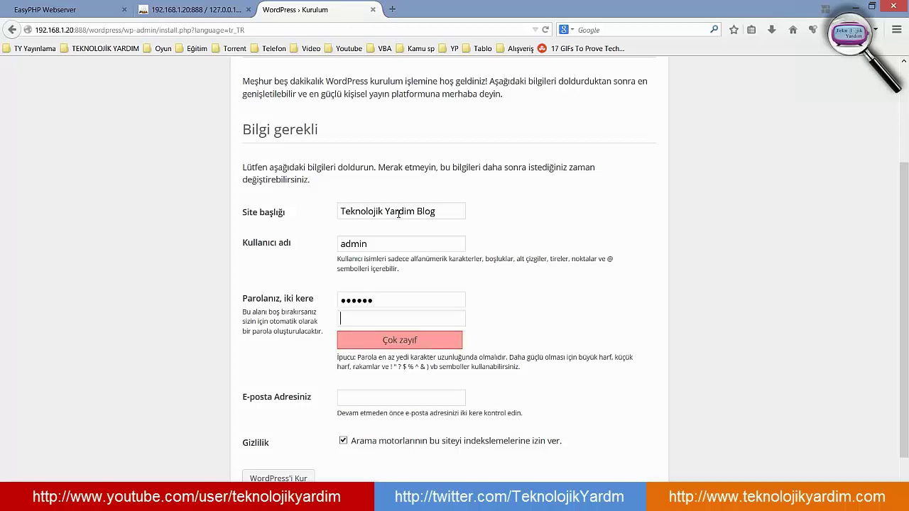
{"action": "key", "text": "Tab"}
{"action": "type", "text": "123456"}
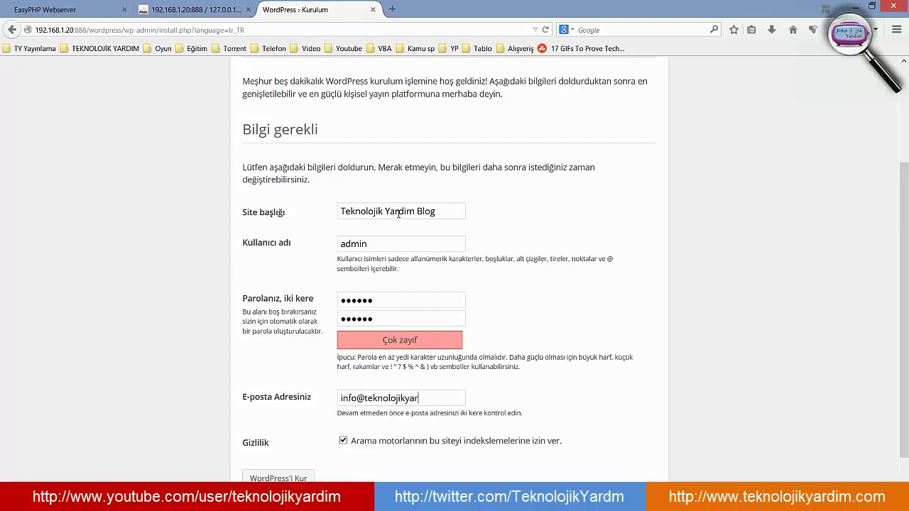
{"action": "scroll", "coordinate": [390, 400], "scroll_direction": "down", "scroll_amount": 2}
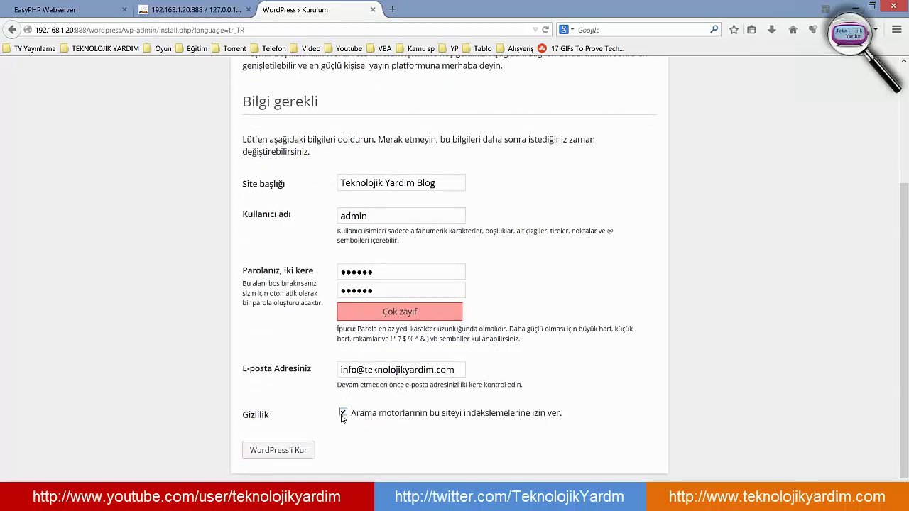
{"action": "left_click", "coordinate": [342, 416]}
{"action": "left_click", "coordinate": [342, 417]}
{"action": "left_click", "coordinate": [295, 452]}
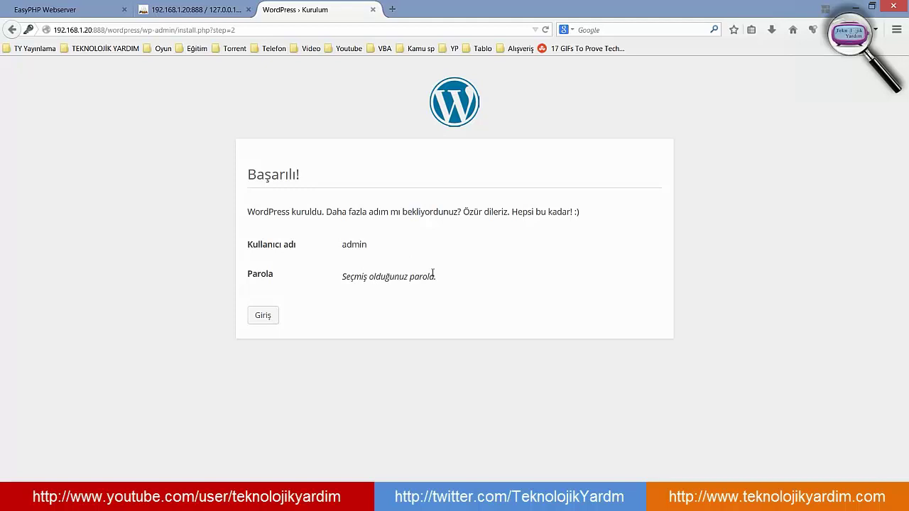
- Log in as admin with Beni Hatırla ticked and dismiss Firefox's save-password prompt
{"action": "left_click", "coordinate": [261, 317]}
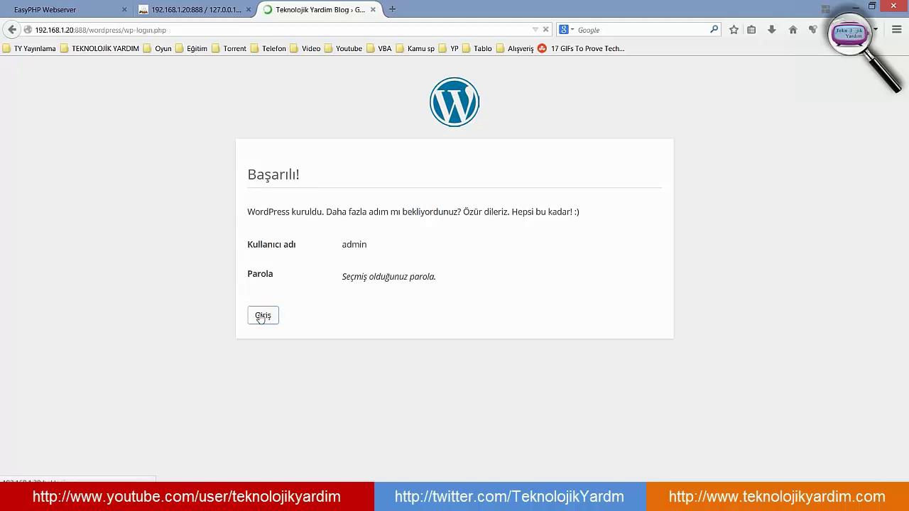
{"action": "type", "text": "ad"}
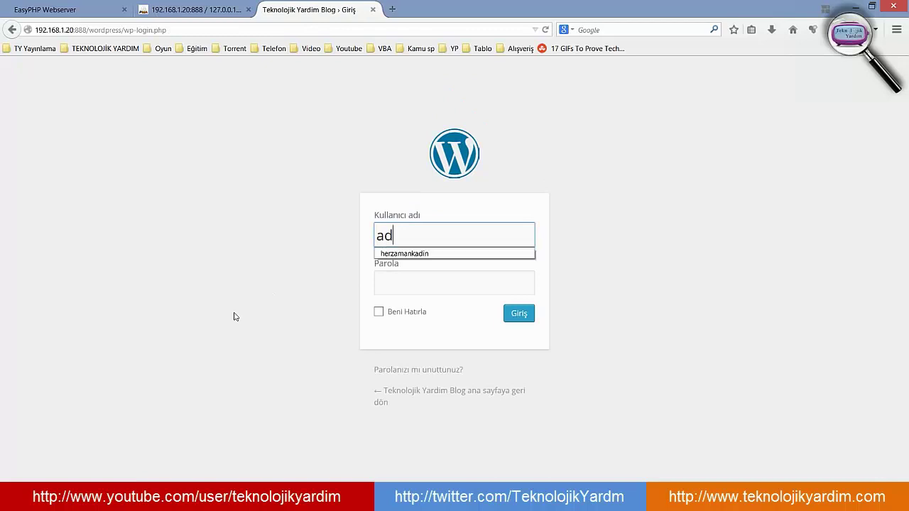
{"action": "type", "text": "min"}
{"action": "key", "text": "Tab"}
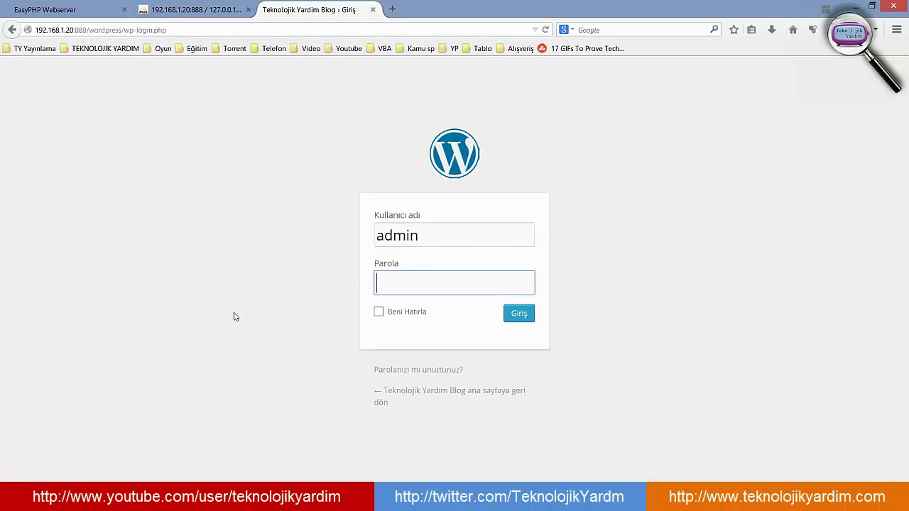
{"action": "type", "text": "••••••"}
{"action": "left_click", "coordinate": [378, 311]}
{"action": "left_click", "coordinate": [518, 318]}
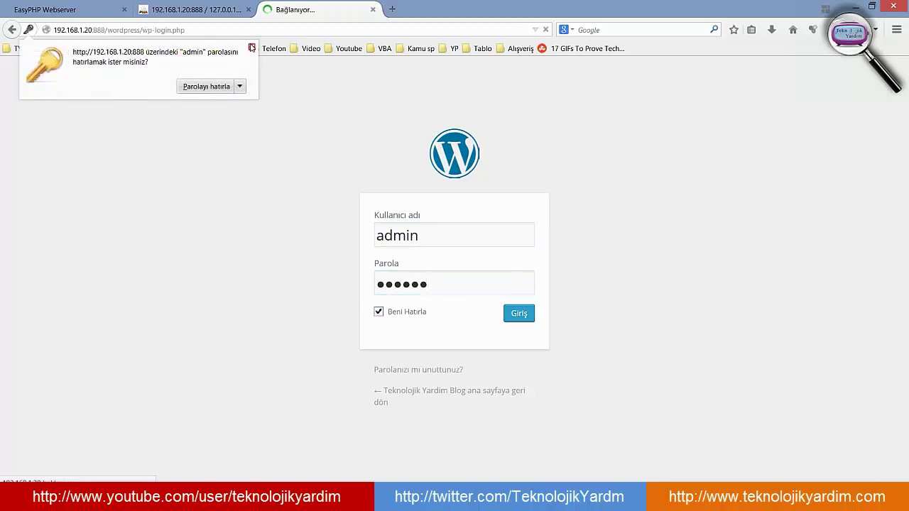
{"action": "left_click", "coordinate": [251, 47]}
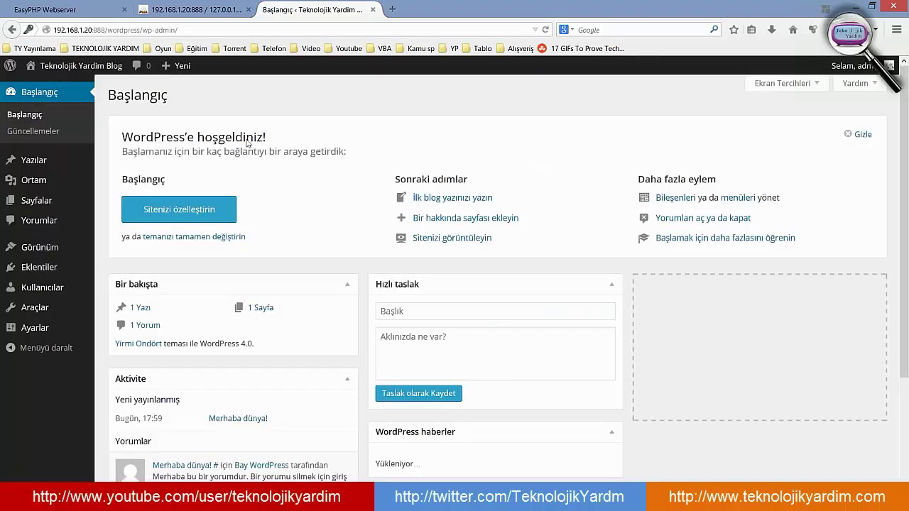
- Open the blog's public front page via Siteyi Görüntüle in the admin bar's site menu
{"action": "scroll", "coordinate": [710, 149], "scroll_direction": "down", "scroll_amount": 3}
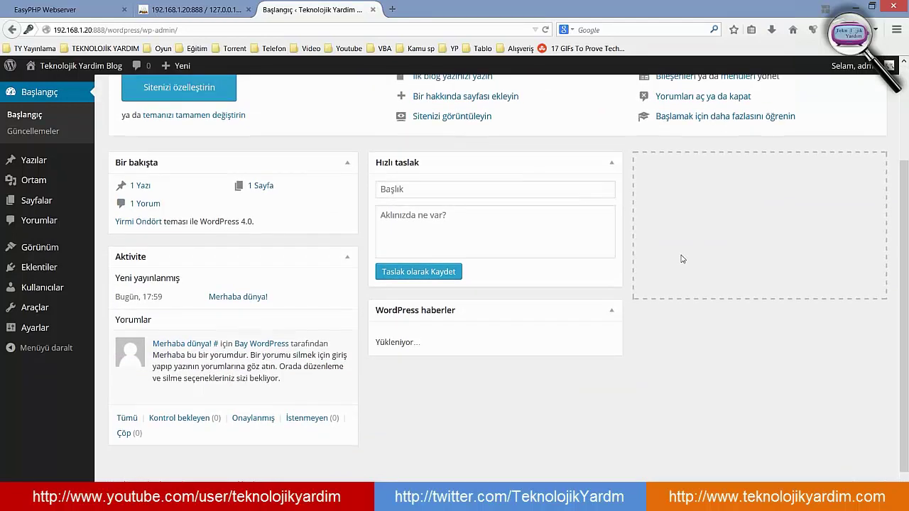
{"action": "scroll", "coordinate": [680, 258], "scroll_direction": "up", "scroll_amount": 3}
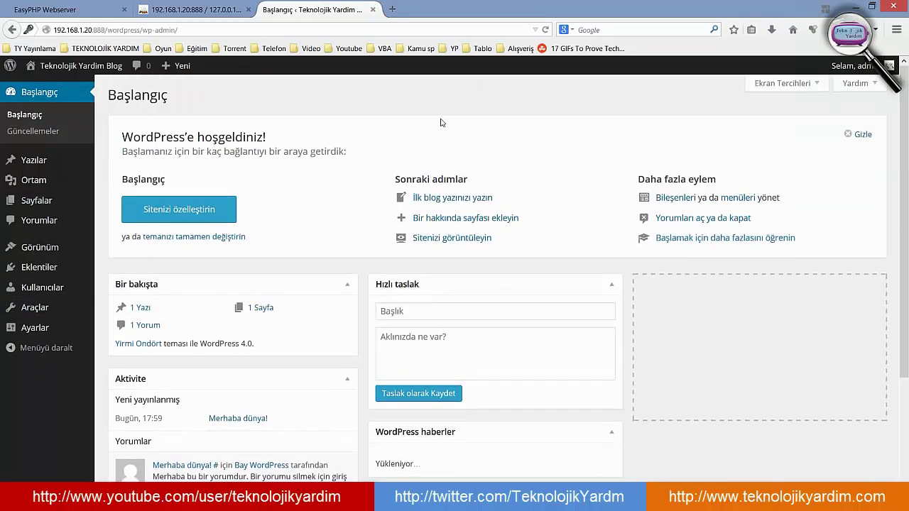
{"action": "mouse_move", "coordinate": [71, 67]}
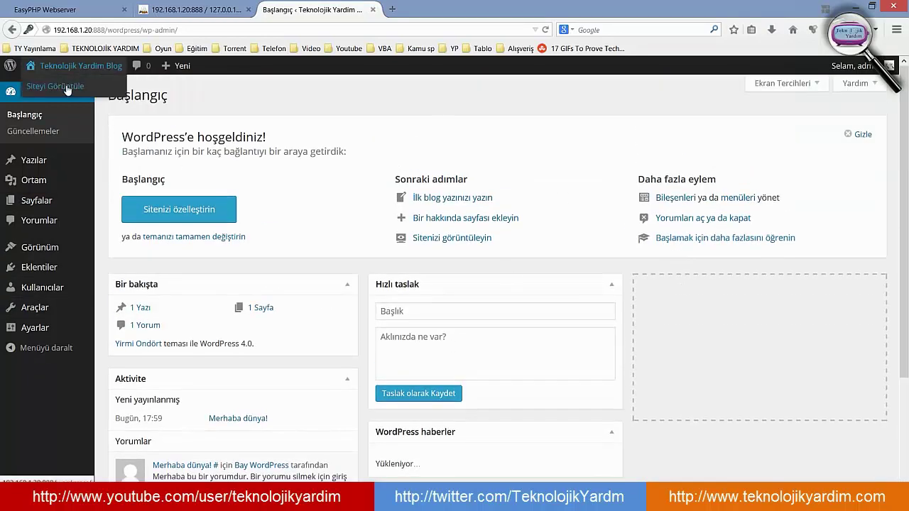
{"action": "left_click", "coordinate": [68, 88]}
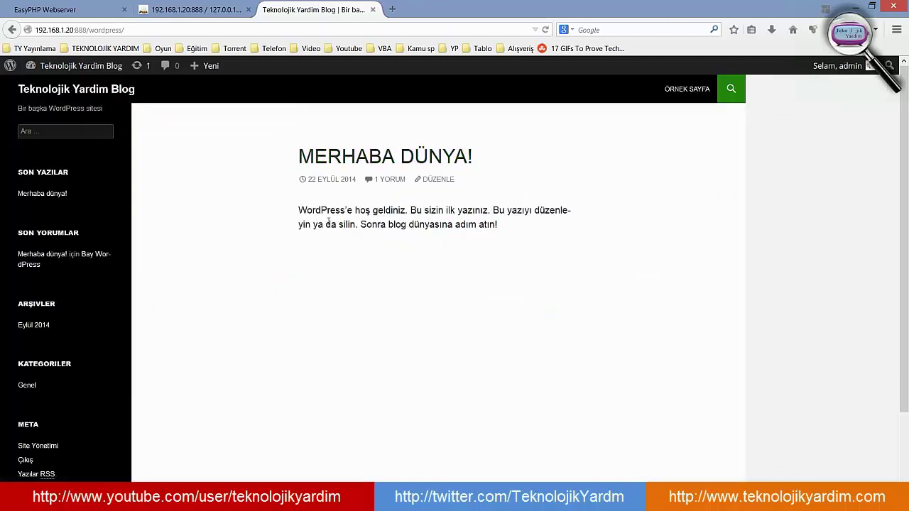
{"action": "scroll", "coordinate": [331, 241], "scroll_direction": "down", "scroll_amount": 2}
{"action": "scroll", "coordinate": [328, 260], "scroll_direction": "up", "scroll_amount": 2}
{"action": "left_click", "coordinate": [29, 10]}
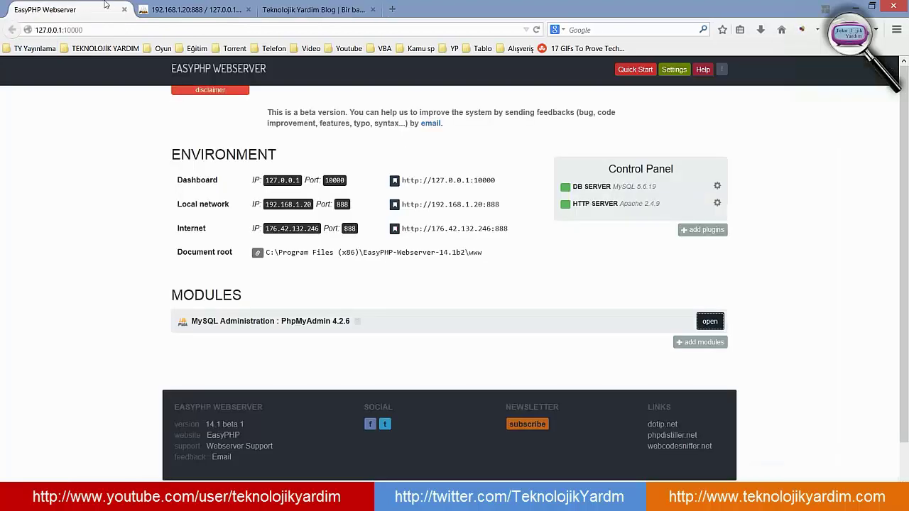
{"action": "left_click", "coordinate": [183, 7]}
{"action": "left_click", "coordinate": [296, 7]}
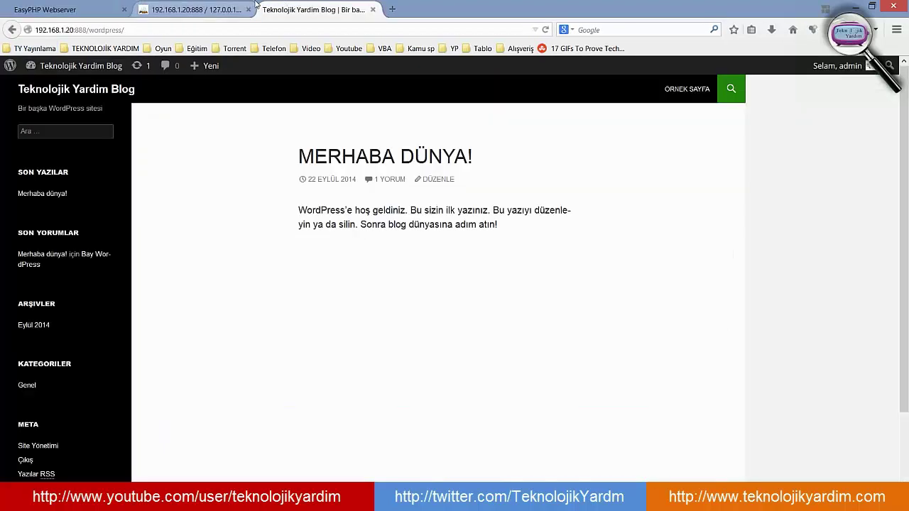
{"action": "left_click", "coordinate": [186, 7]}
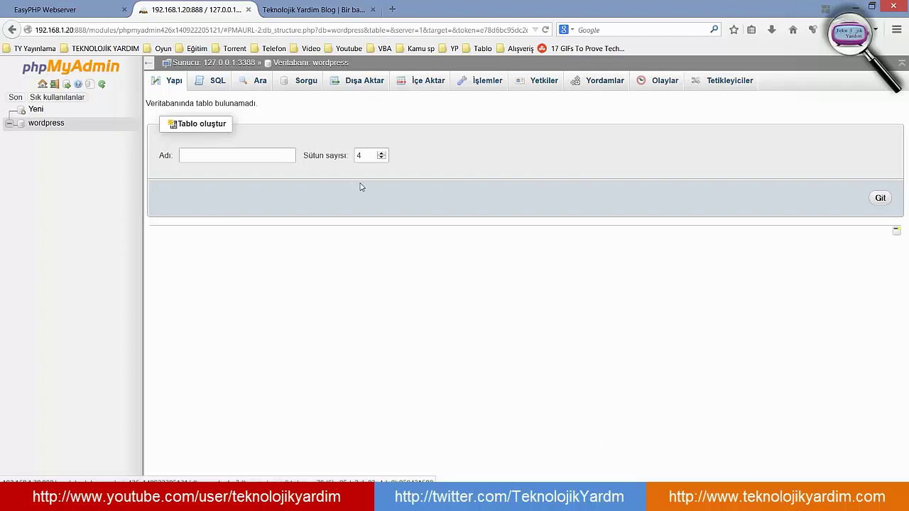
{"action": "left_click", "coordinate": [282, 7]}
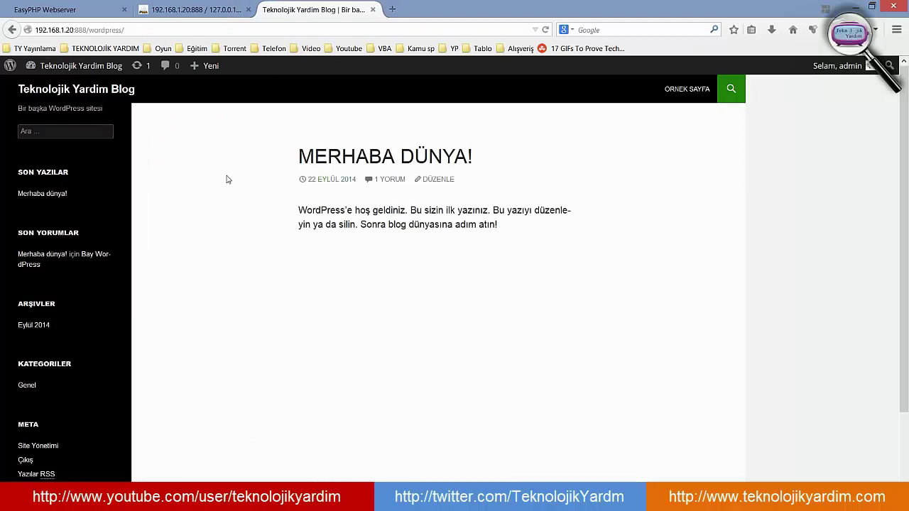
- Highlight the wordpress/ part of the blog's address to point out its folder path
{"action": "double_click", "coordinate": [93, 30]}
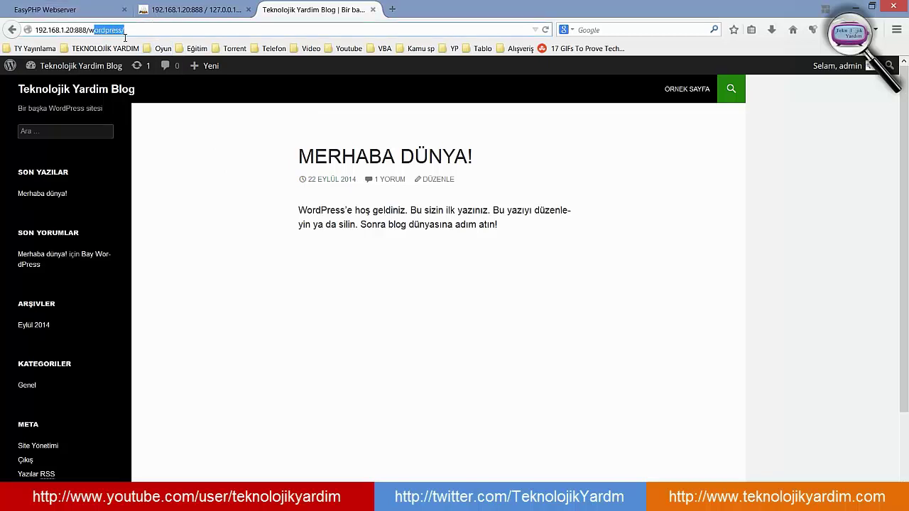
{"action": "left_click", "coordinate": [144, 30]}
{"action": "scroll", "coordinate": [440, 262], "scroll_direction": "down", "scroll_amount": 2}
{"action": "scroll", "coordinate": [428, 292], "scroll_direction": "up", "scroll_amount": 2}
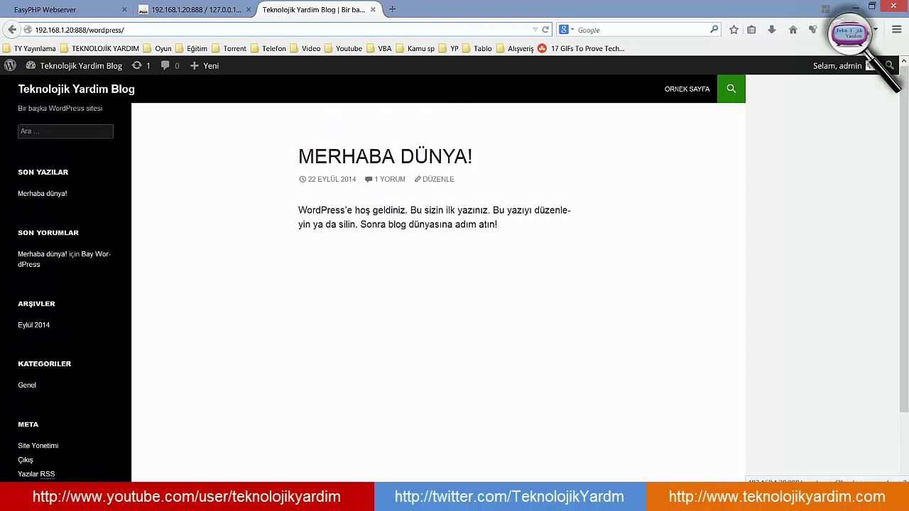
{"action": "left_click_drag", "start_coordinate": [147, 29], "coordinate": [89, 29]}
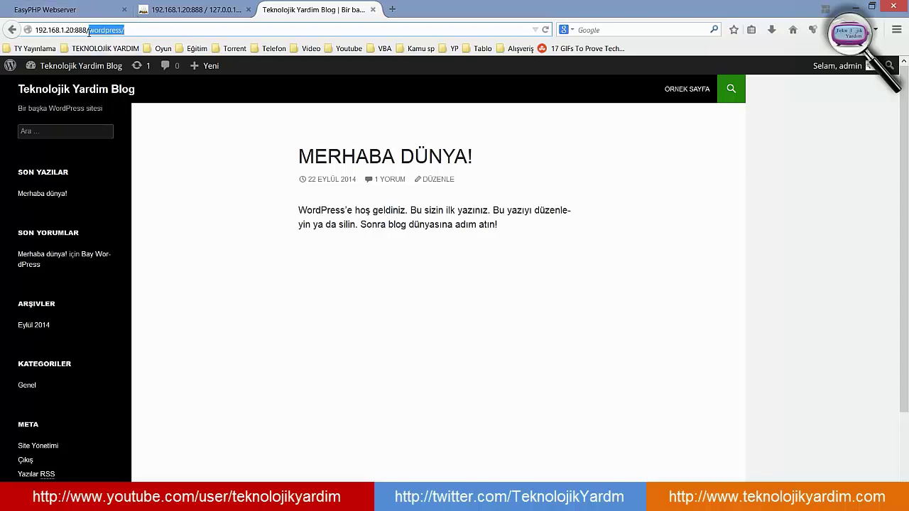
{"action": "left_click", "coordinate": [89, 30]}
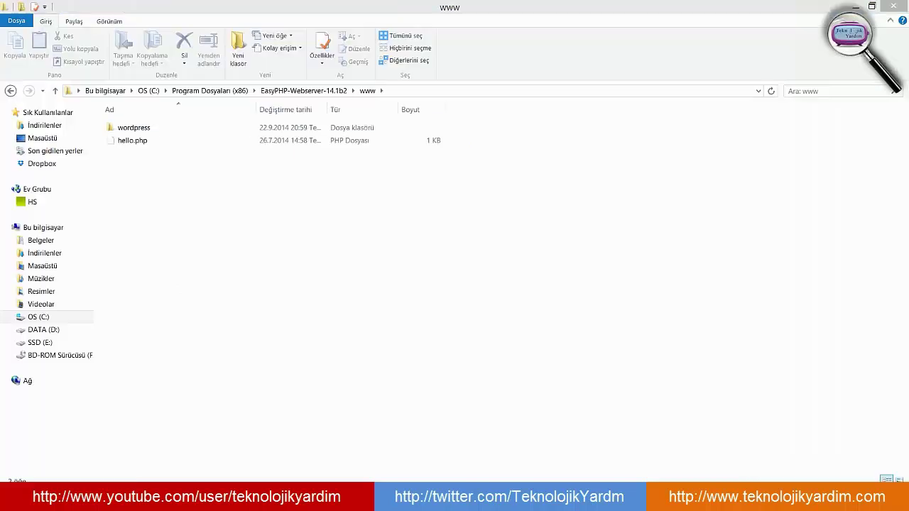
- Open the wordpress folder in www and compare it with the blog's site address
{"action": "left_click", "coordinate": [129, 128]}
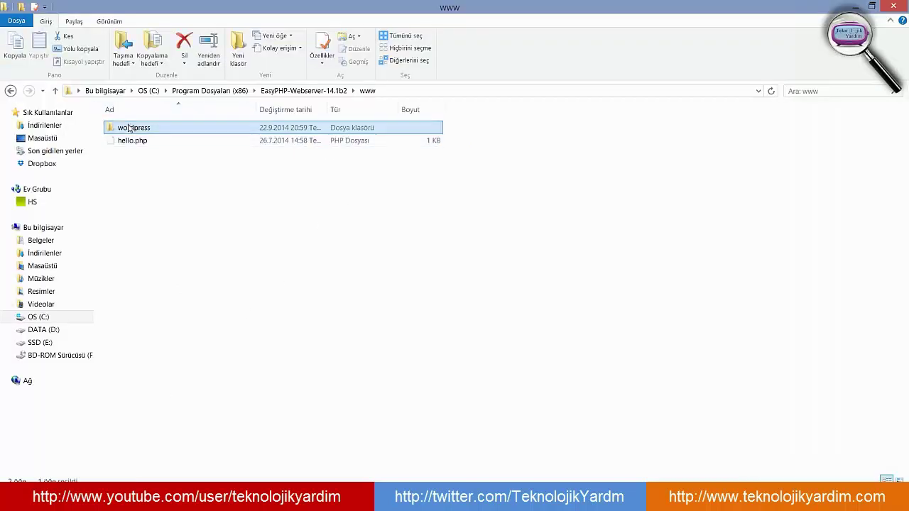
{"action": "double_click", "coordinate": [129, 128]}
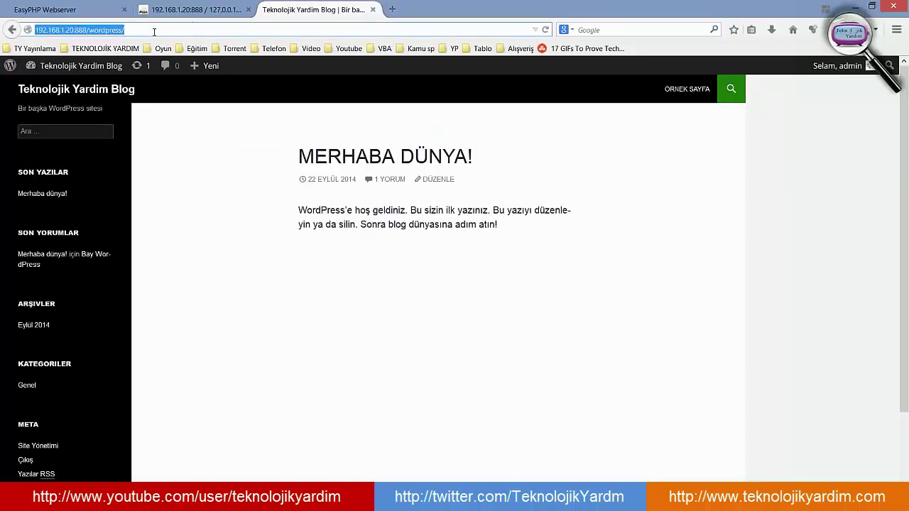
{"action": "left_click", "coordinate": [154, 32]}
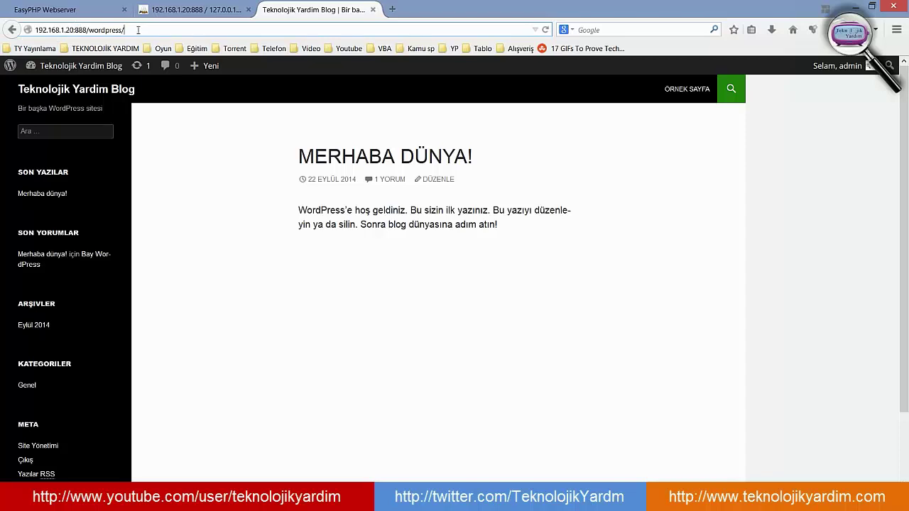
{"action": "left_click", "coordinate": [120, 30]}
{"action": "key", "text": "alt+Tab"}
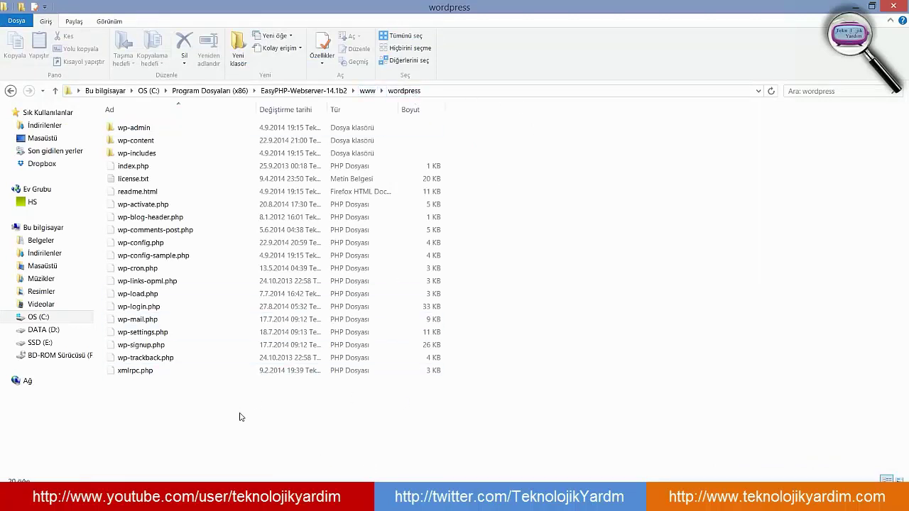
- Select the WordPress files, then start renaming wp-signup.php and leave it unchanged
{"action": "left_click_drag", "start_coordinate": [298, 426], "coordinate": [95, 116]}
{"action": "left_click", "coordinate": [188, 424]}
{"action": "left_click", "coordinate": [163, 347]}
{"action": "key", "text": "ctrl+e"}
{"action": "type", "text": "2"}
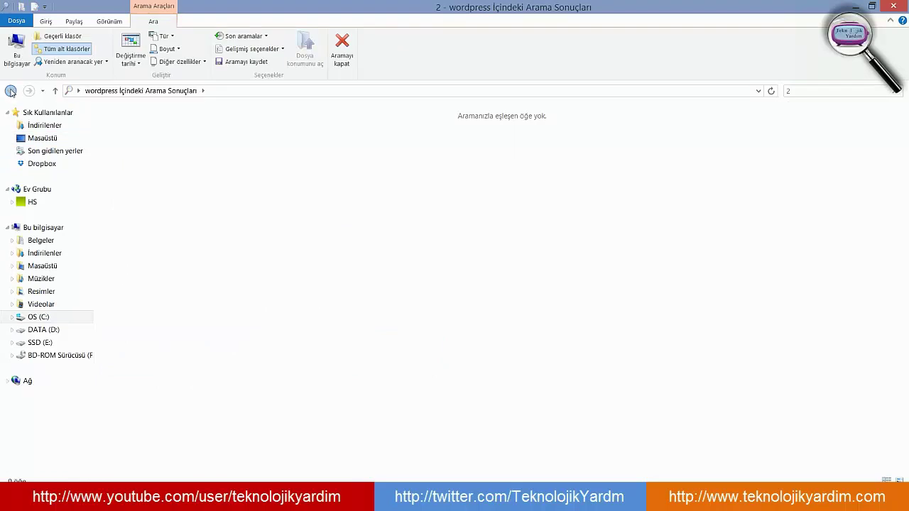
{"action": "key", "text": "Escape"}
{"action": "key", "text": "F2"}
{"action": "left_click_drag", "start_coordinate": [172, 345], "coordinate": [110, 345]}
{"action": "key", "text": "ctrl+c"}
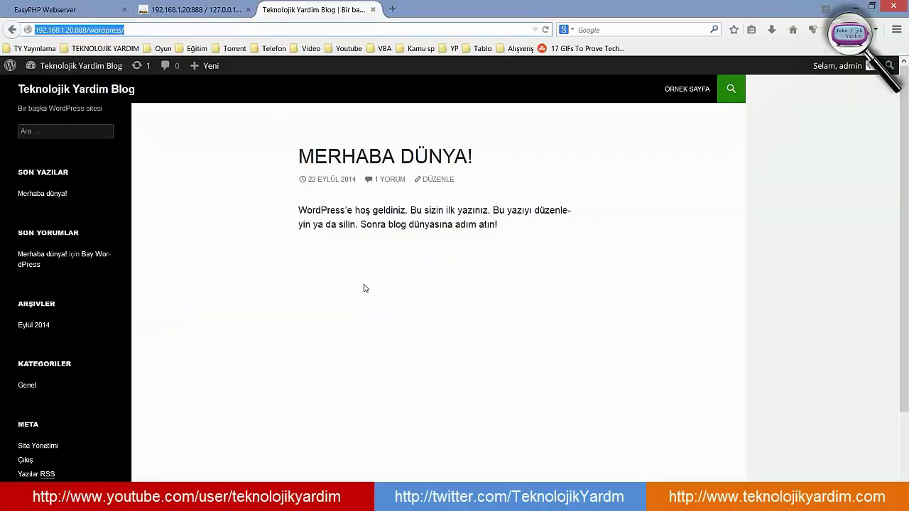
{"action": "key", "text": "alt+Tab"}
- Append wp-signup.php to the blog address and select the matching wp-signup.php file in the wordpress folder
{"action": "left_click", "coordinate": [137, 31]}
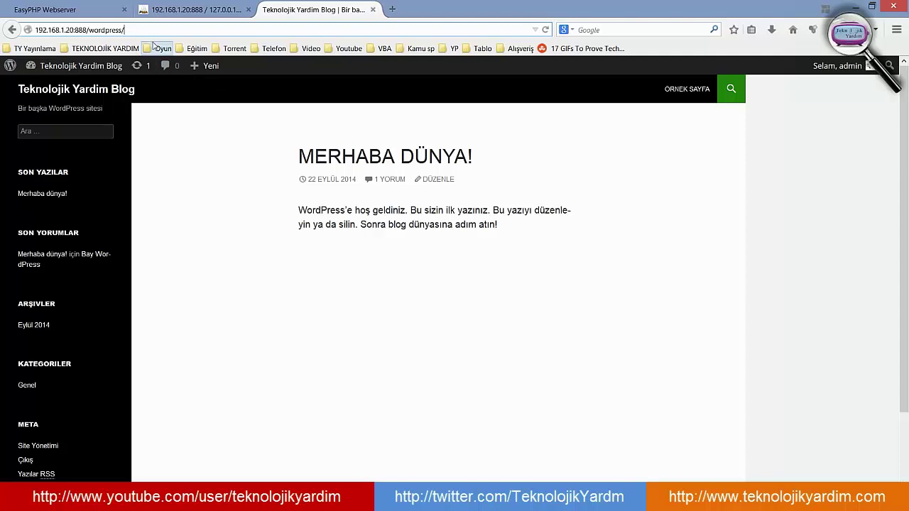
{"action": "key", "text": "ctrl+v"}
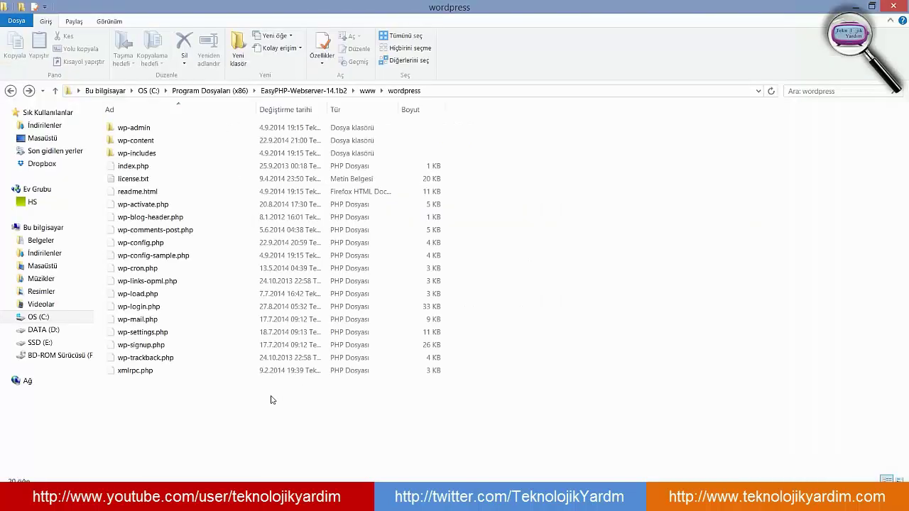
{"action": "key", "text": "alt+Tab"}
{"action": "left_click", "coordinate": [142, 345]}
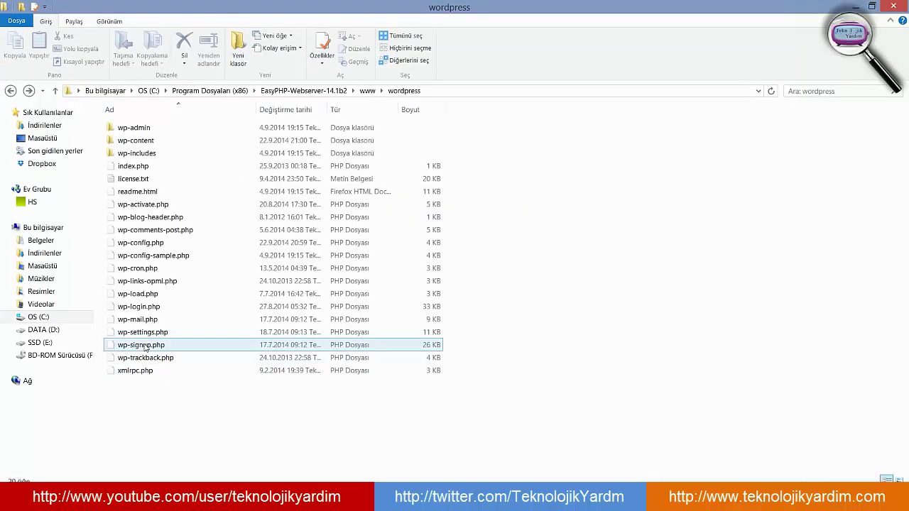
{"action": "key", "text": "alt+Tab"}
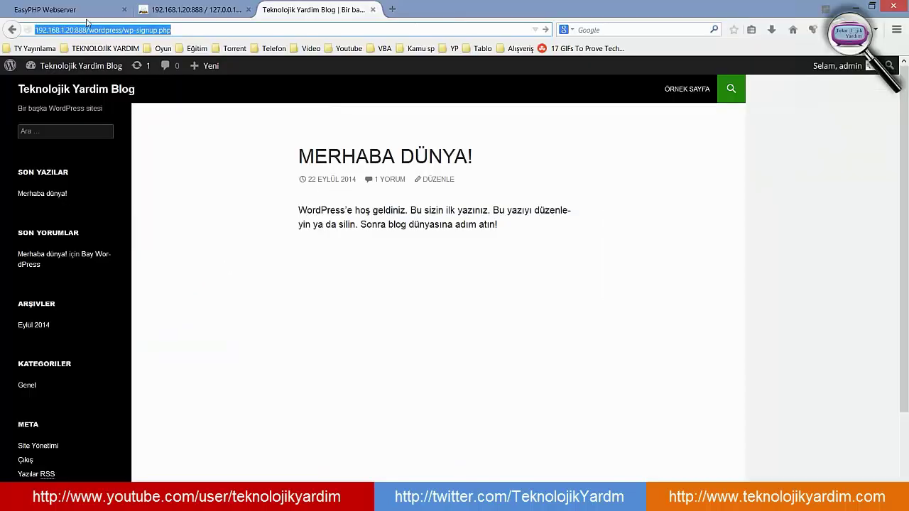
{"action": "left_click", "coordinate": [230, 31]}
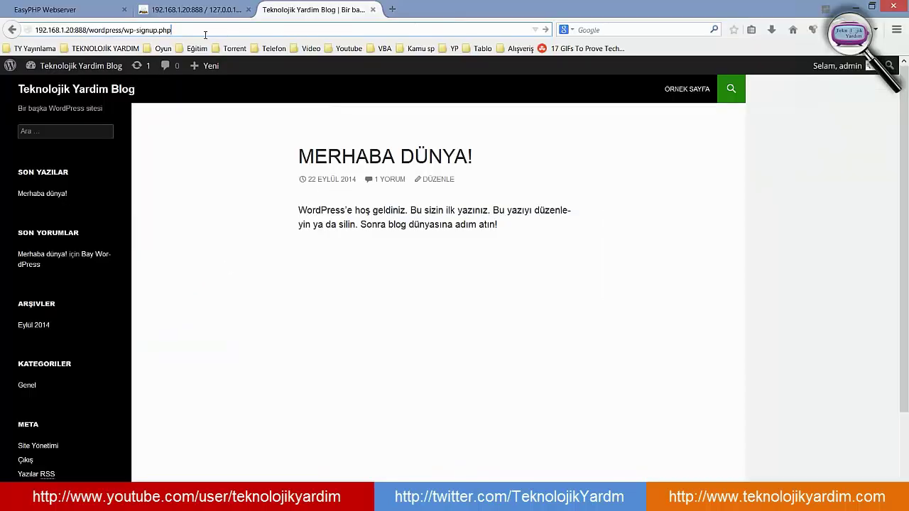
{"action": "left_click_drag", "start_coordinate": [205, 34], "coordinate": [35, 31]}
{"action": "mouse_move", "coordinate": [3, 69]}
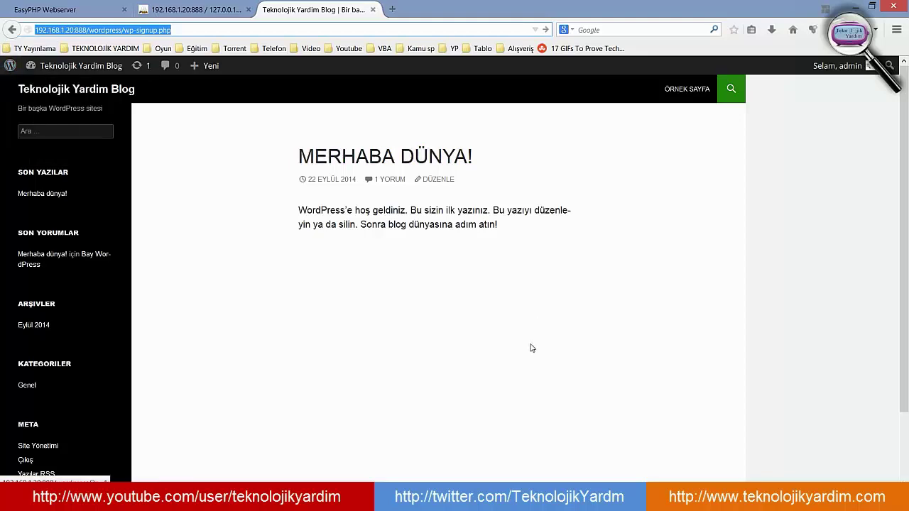
{"action": "key", "text": "alt+Tab"}
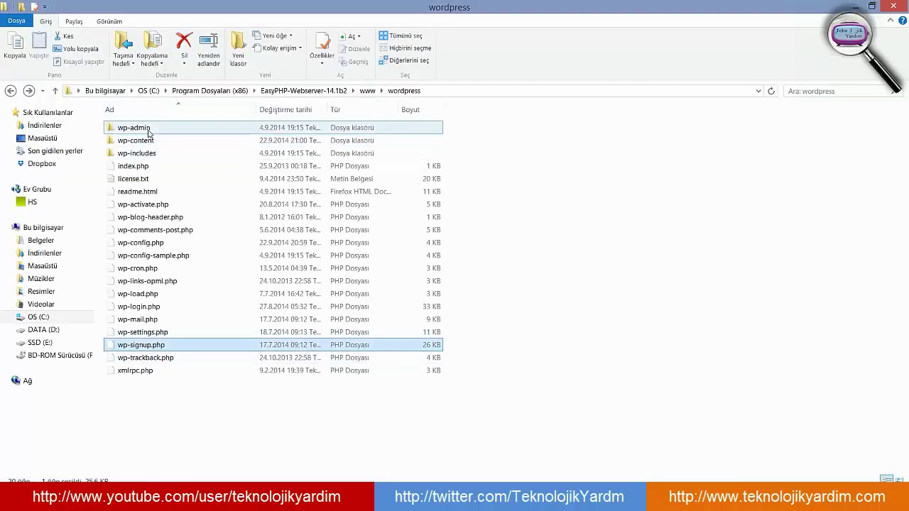
- Open wp-admin inside the wordpress folder and select the about.php file
{"action": "double_click", "coordinate": [148, 129]}
{"action": "scroll", "coordinate": [222, 327], "scroll_direction": "down", "scroll_amount": 5}
{"action": "scroll", "coordinate": [222, 327], "scroll_direction": "down", "scroll_amount": 3}
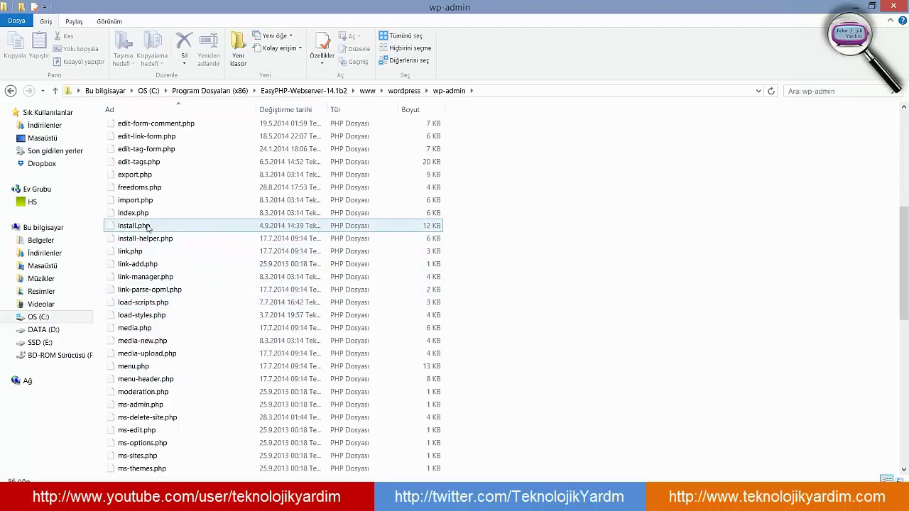
{"action": "scroll", "coordinate": [148, 243], "scroll_direction": "up", "scroll_amount": 8}
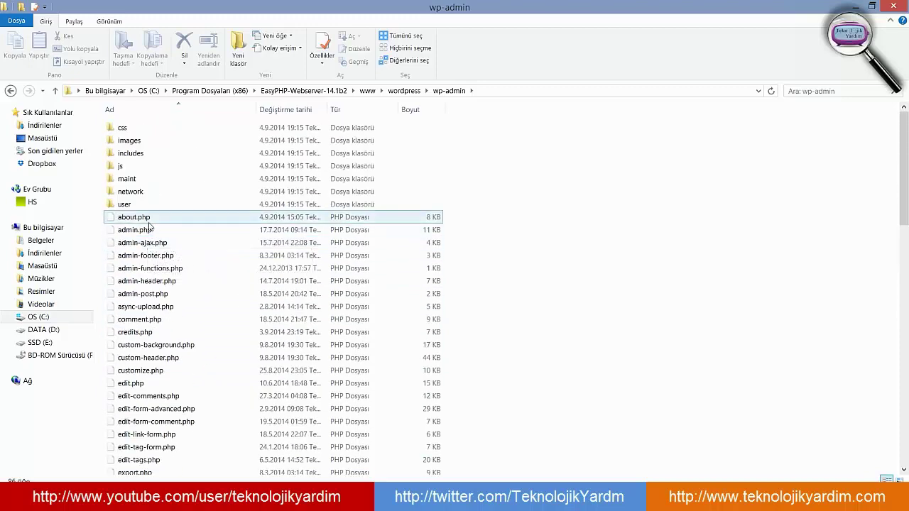
{"action": "left_click", "coordinate": [162, 217]}
{"action": "left_click", "coordinate": [160, 217]}
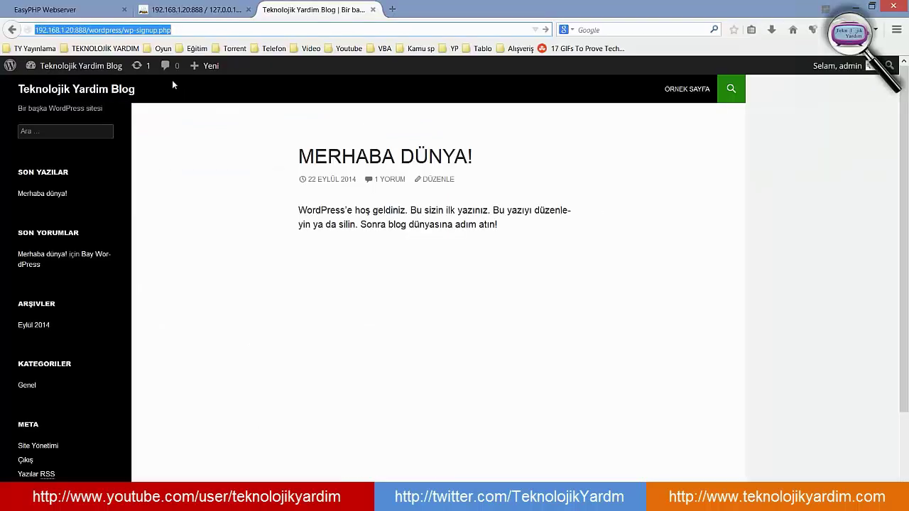
- Replace the signup.php ending of the address with admin/, comparing against the wp-admin folder
{"action": "left_click", "coordinate": [197, 34]}
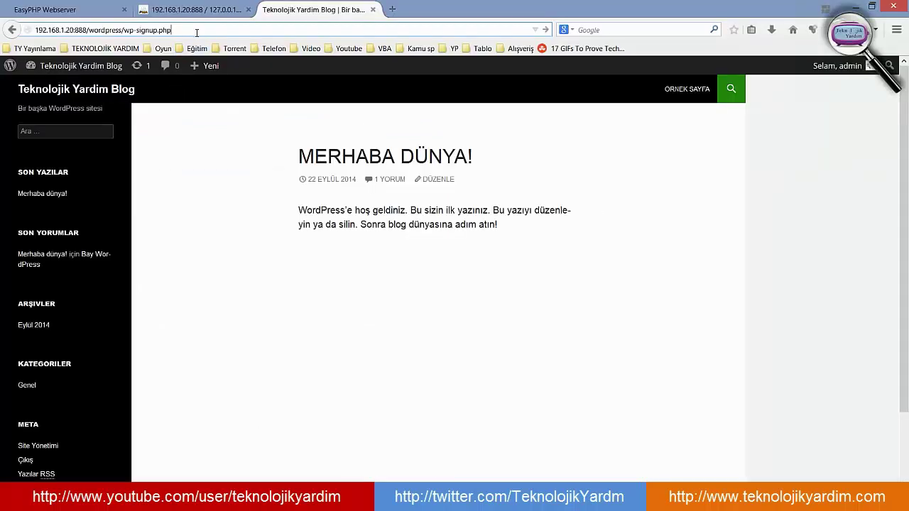
{"action": "key", "text": "ctrl+shift+Left"}
{"action": "key", "text": "ctrl+shift+Left"}
{"action": "type", "text": "adm"}
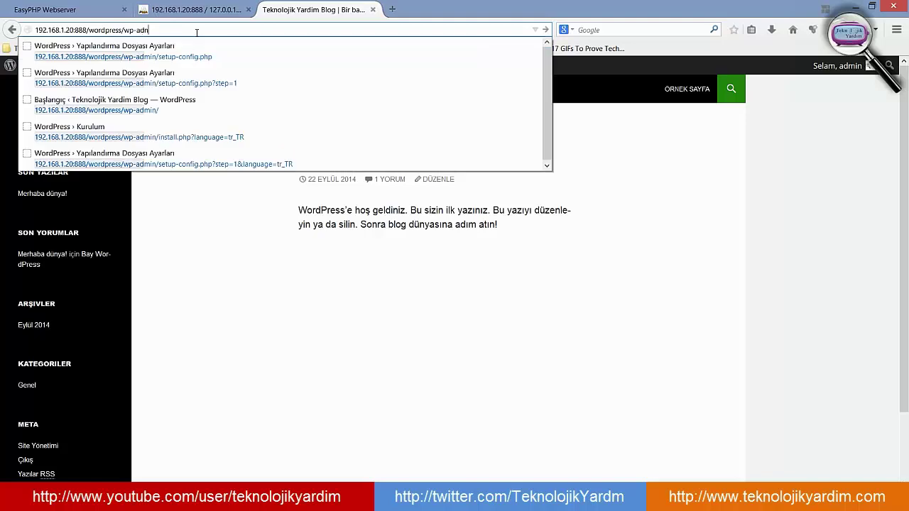
{"action": "type", "text": "in"}
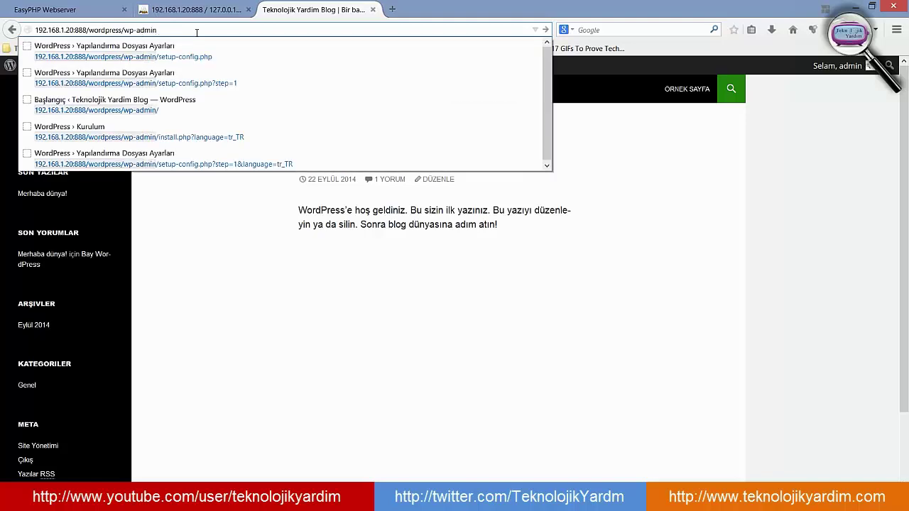
{"action": "type", "text": "/"}
{"action": "key", "text": "alt+Tab"}
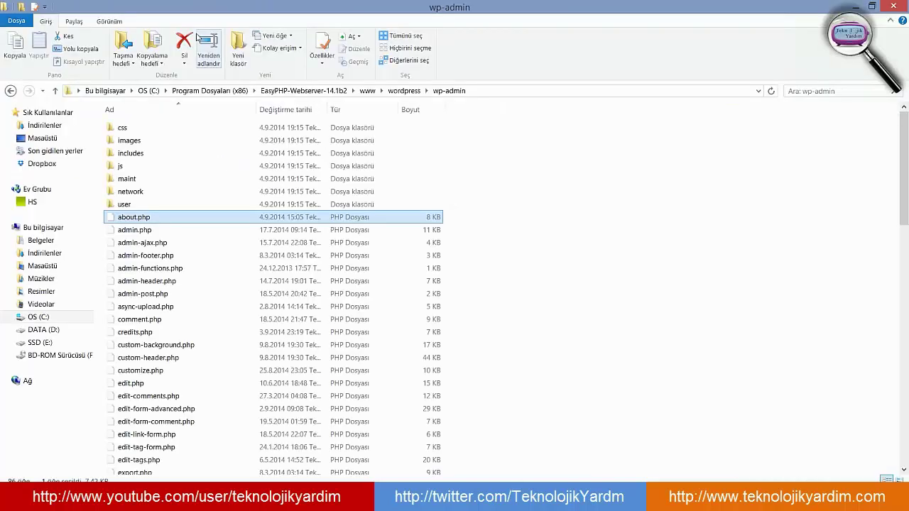
{"action": "key", "text": "alt+Tab"}
{"action": "left_click", "coordinate": [197, 30]}
{"action": "type", "text": "a"}
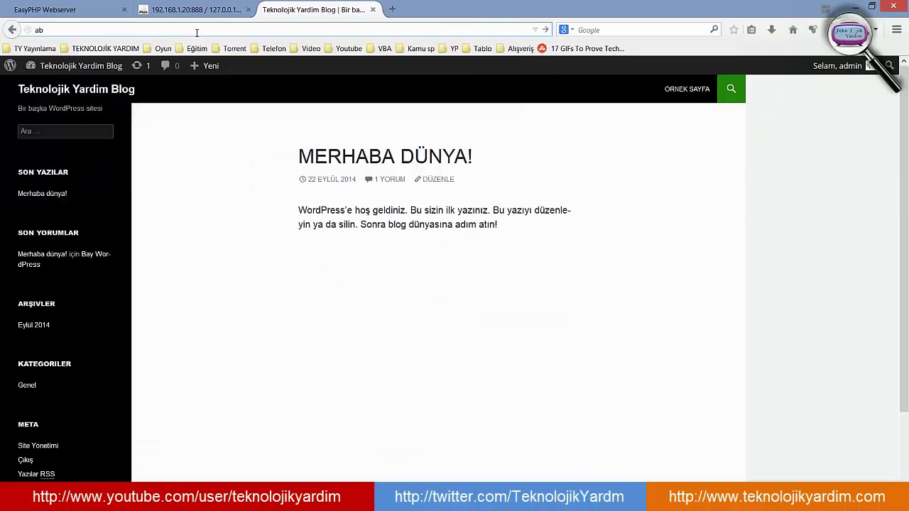
{"action": "key", "text": "Escape"}
{"action": "key", "text": "Escape"}
- Open the dashboard via Başlangıç, then load wp-admin/about.php showing the WordPress 4.0 page
{"action": "mouse_move", "coordinate": [90, 71]}
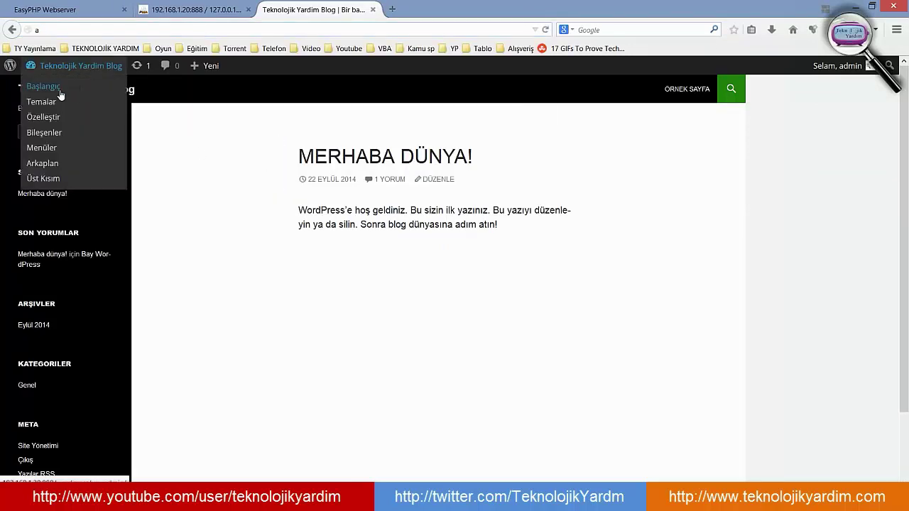
{"action": "left_click", "coordinate": [63, 88]}
{"action": "left_click", "coordinate": [175, 29]}
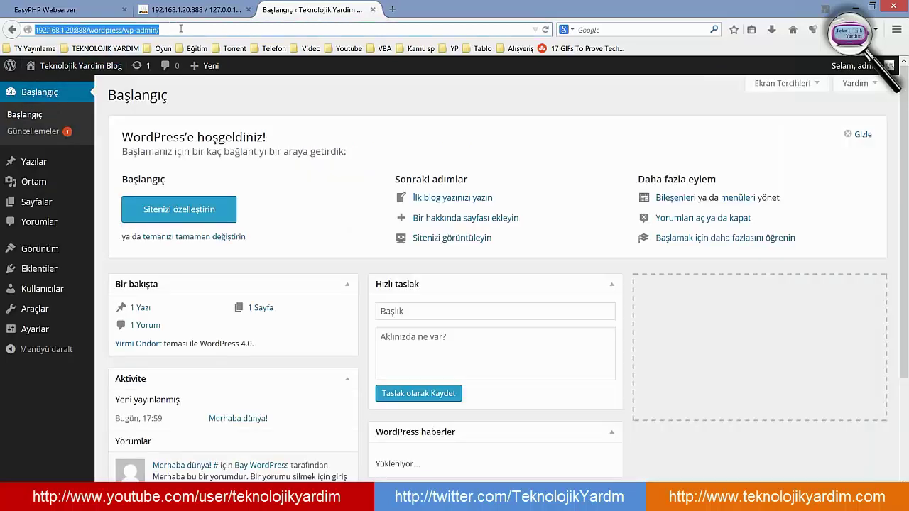
{"action": "left_click", "coordinate": [260, 30]}
{"action": "type", "text": "abou"}
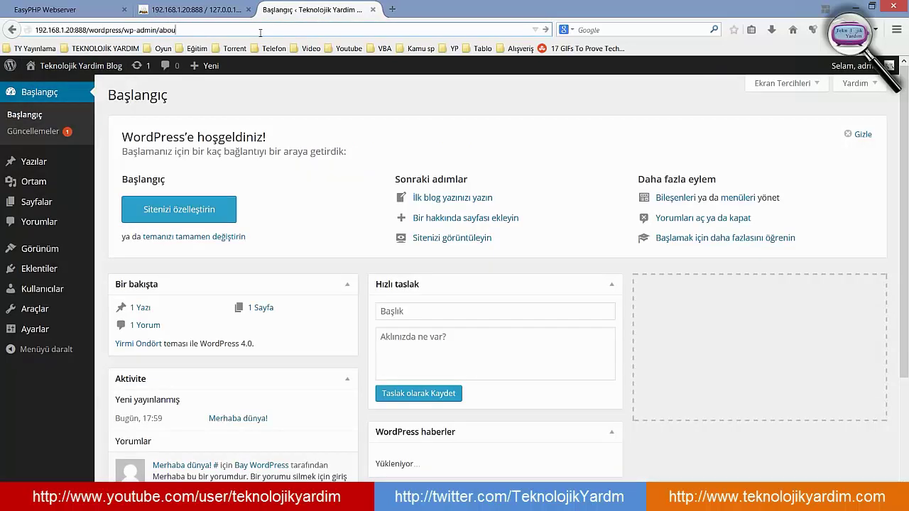
{"action": "type", "text": "t.php"}
{"action": "key", "text": "Return"}
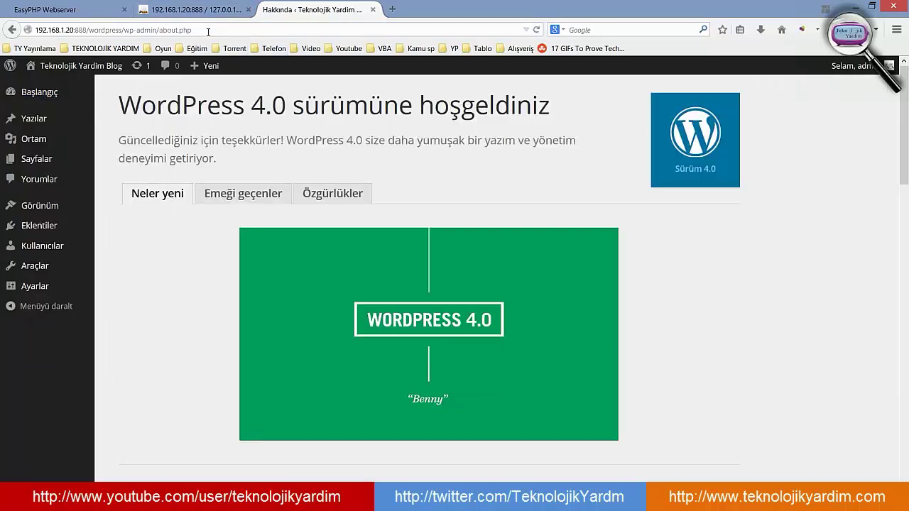
{"action": "left_click", "coordinate": [208, 31]}
{"action": "key", "text": "alt+Tab"}
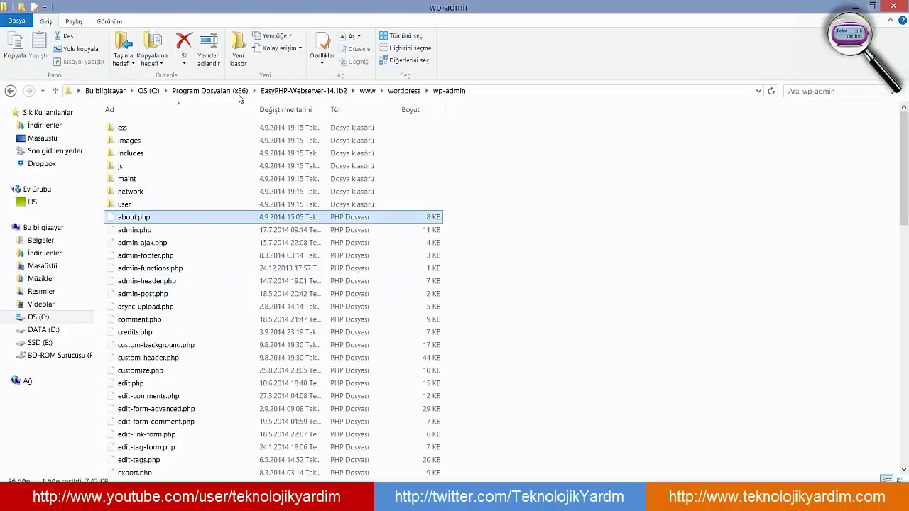
{"action": "key", "text": "alt+Tab"}
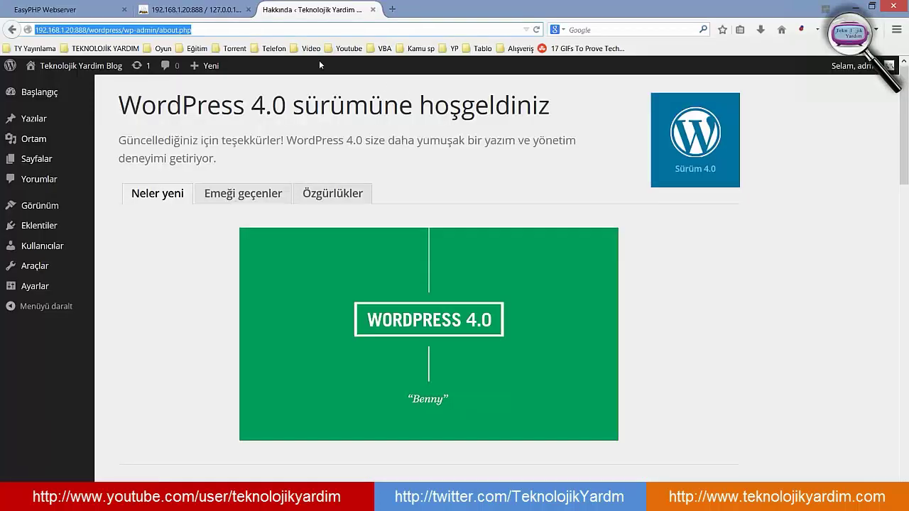
- Select /about.php in the address and compare it with the about.php file in wp-admin
{"action": "left_click", "coordinate": [122, 29]}
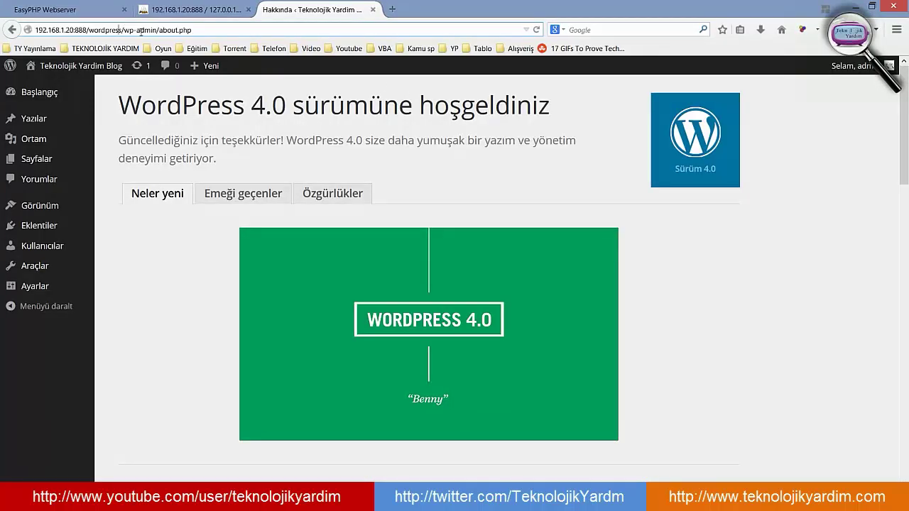
{"action": "key", "text": "alt+Tab"}
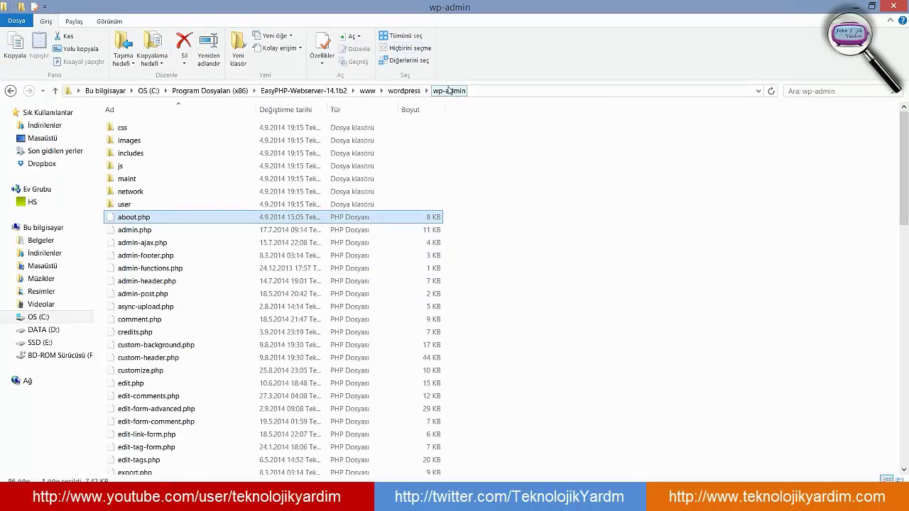
{"action": "key", "text": "alt+Tab"}
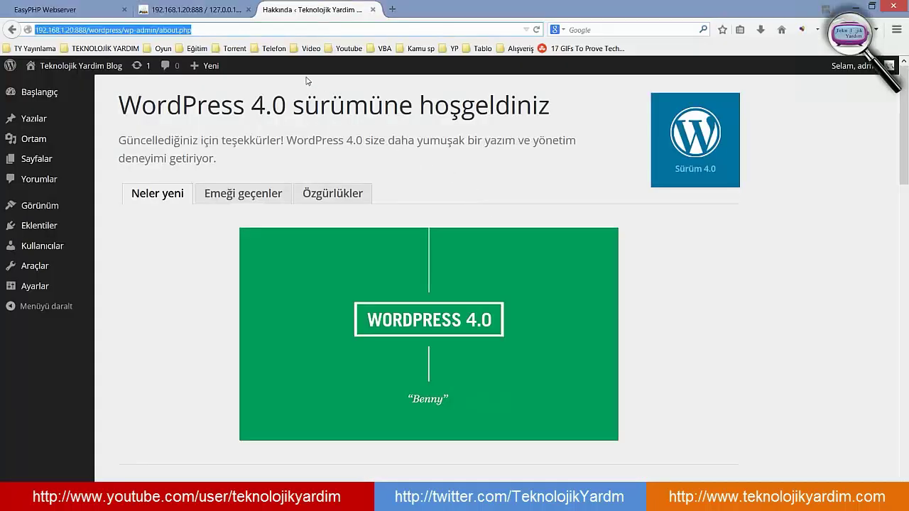
{"action": "left_click", "coordinate": [205, 33]}
{"action": "left_click_drag", "start_coordinate": [199, 30], "coordinate": [156, 38]}
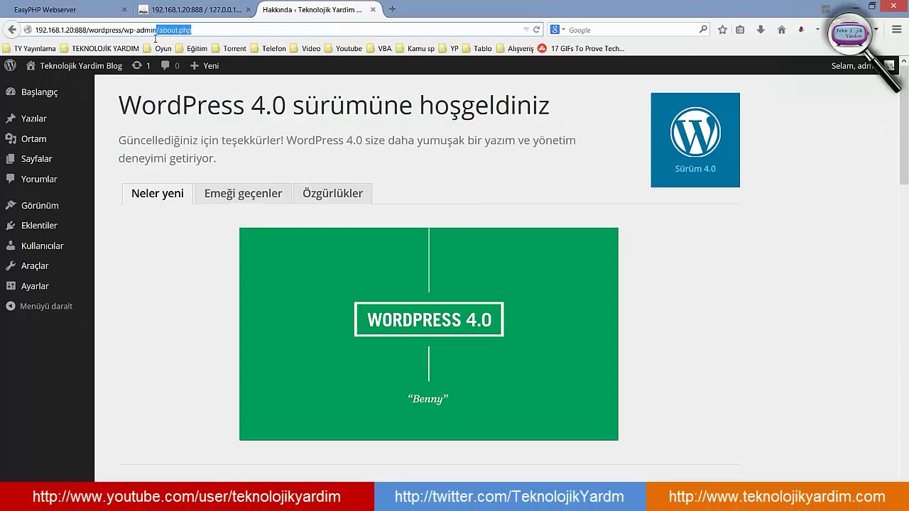
{"action": "key", "text": "alt+Tab"}
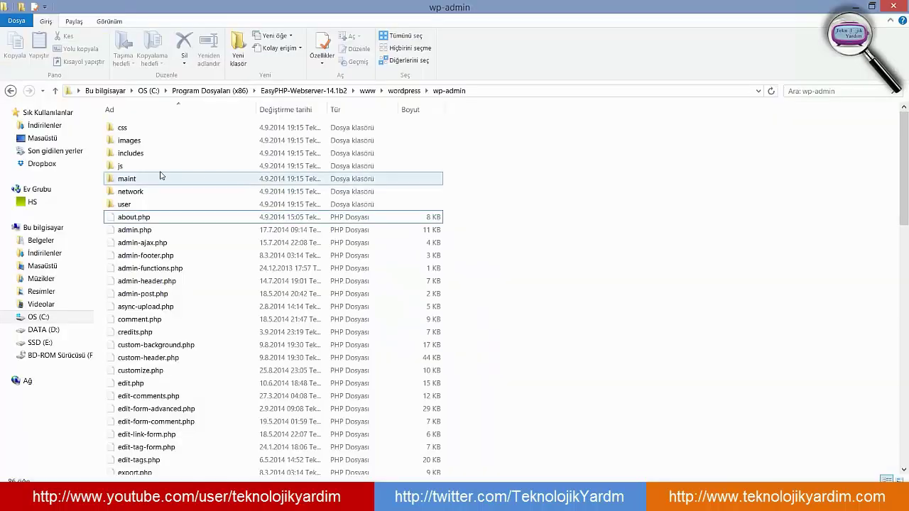
{"action": "key", "text": "alt+Tab"}
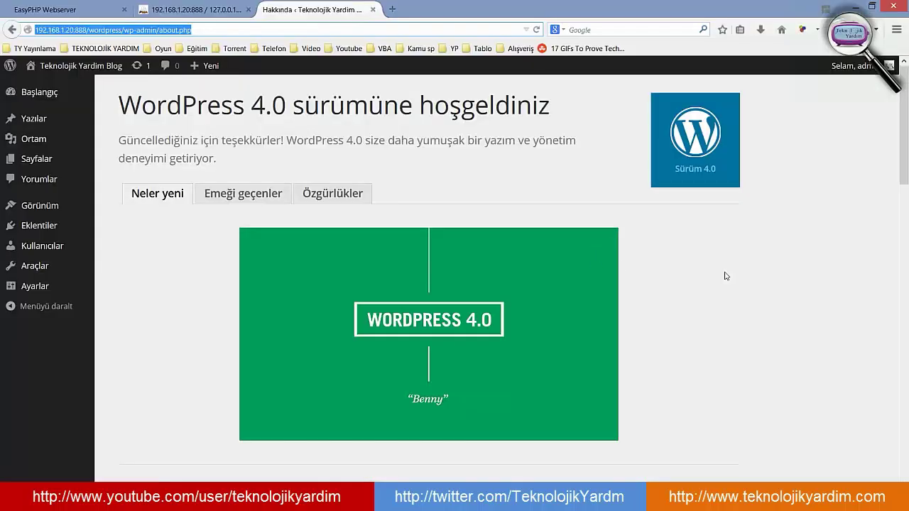
- Minimize Firefox and the wp-admin folder window to leave the desktop showing
{"action": "left_click", "coordinate": [803, 313]}
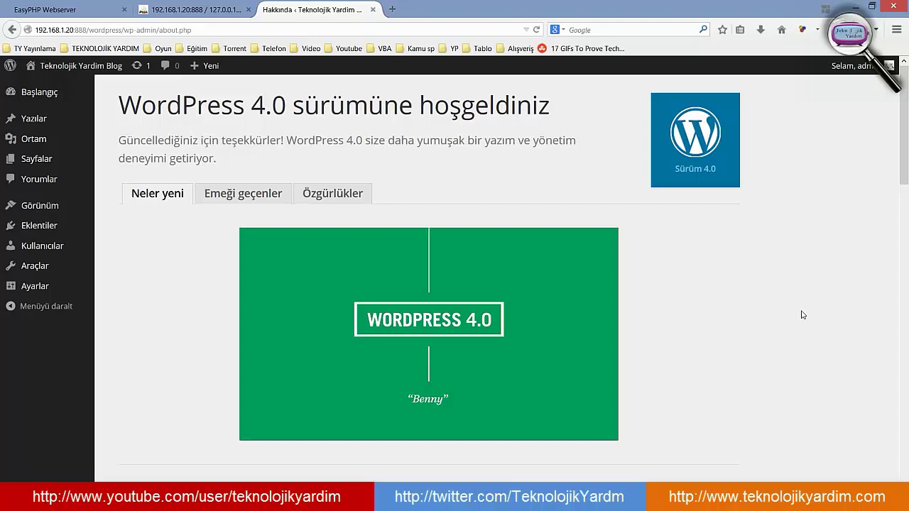
{"action": "left_click", "coordinate": [854, 6]}
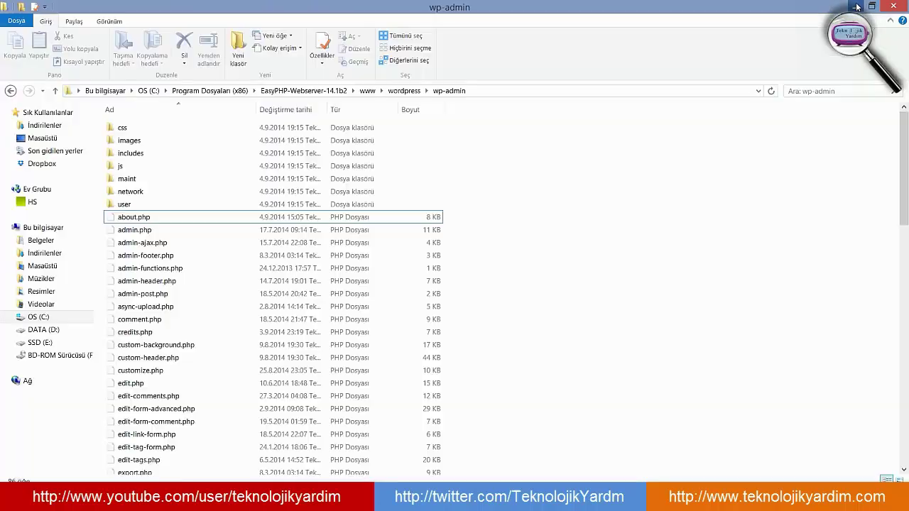
{"action": "left_click", "coordinate": [854, 6]}
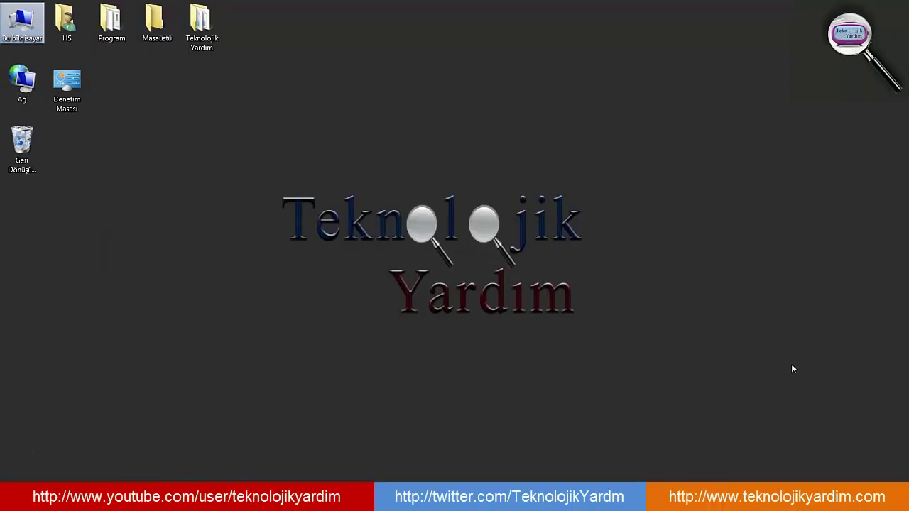